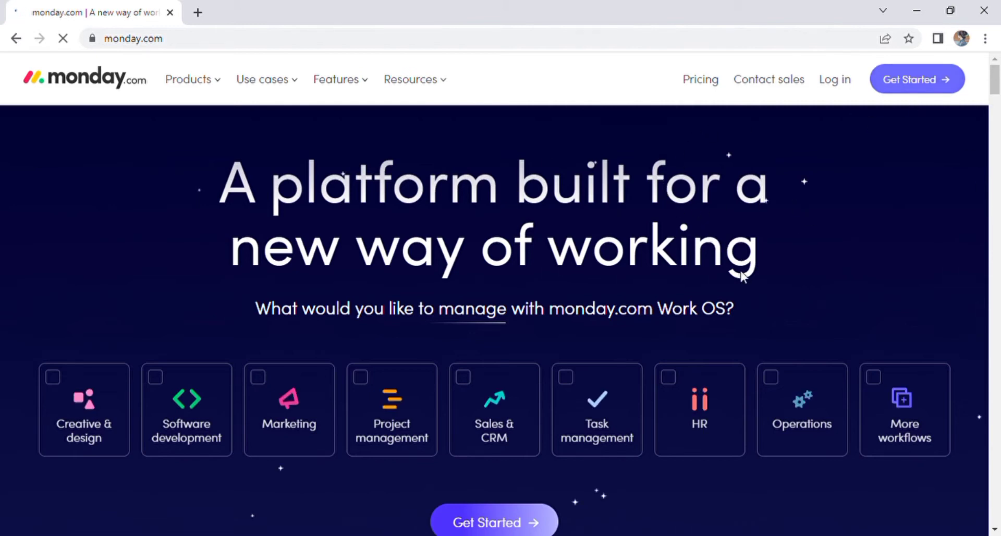
Step: Sign up for monday.com with the first listed Google account
{"action": "left_click", "coordinate": [906, 97]}
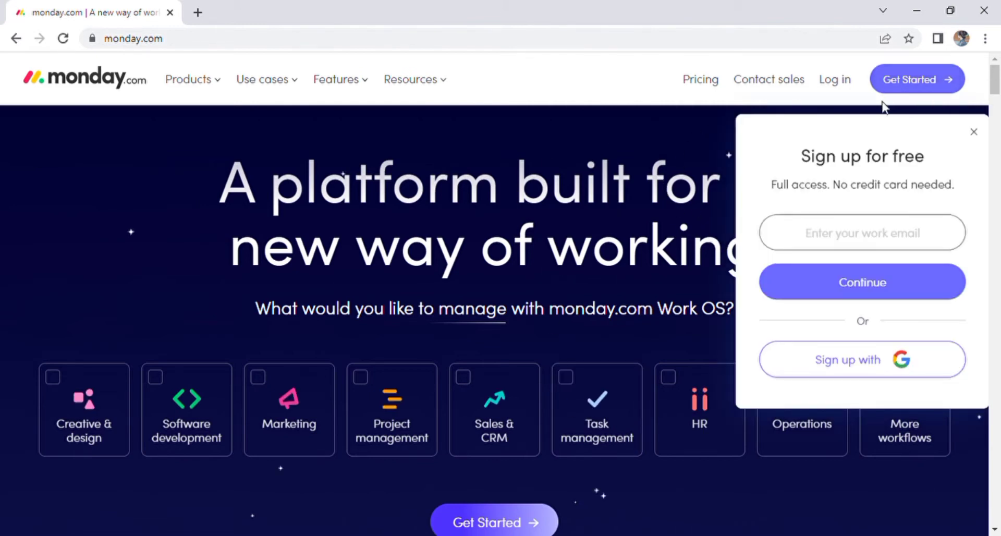
{"action": "left_click", "coordinate": [849, 365]}
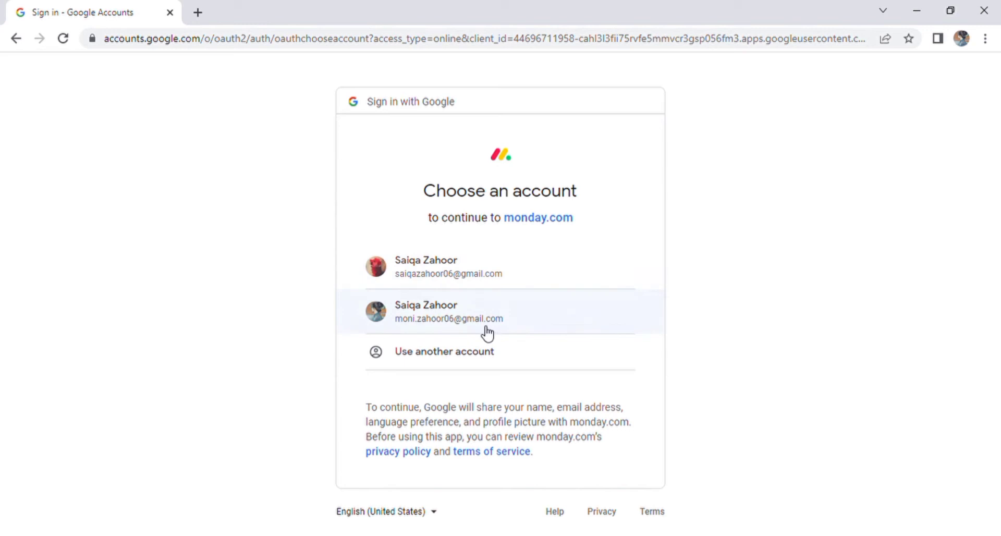
{"action": "left_click", "coordinate": [444, 283]}
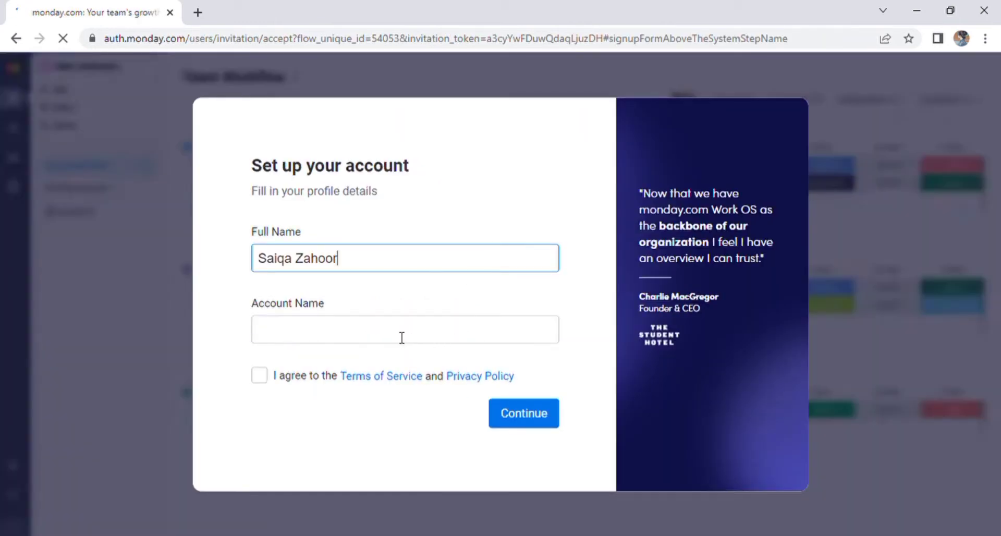
Step: Set the account name to Design By Aims, agree to the terms and privacy policy, and continue
{"action": "left_click", "coordinate": [401, 337]}
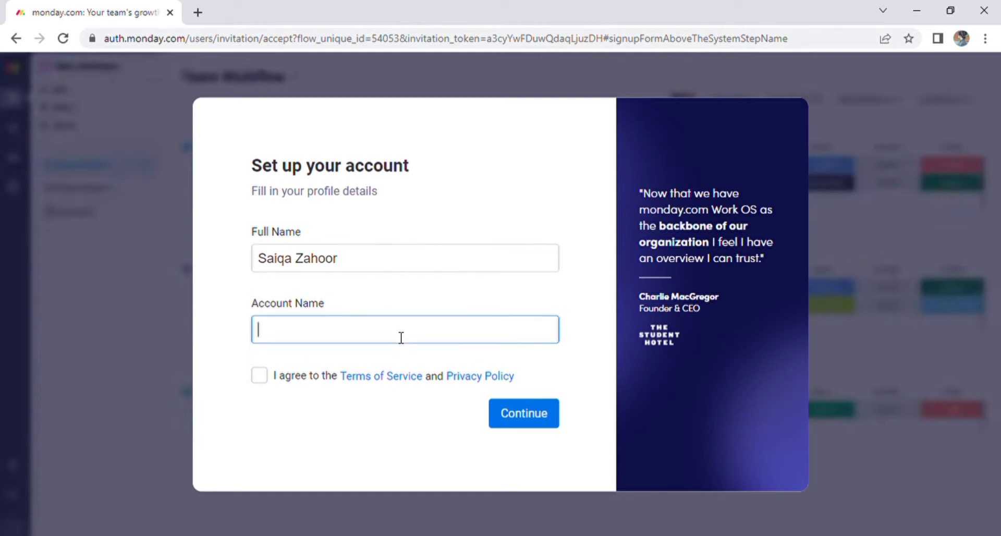
{"action": "type", "text": "Design By"}
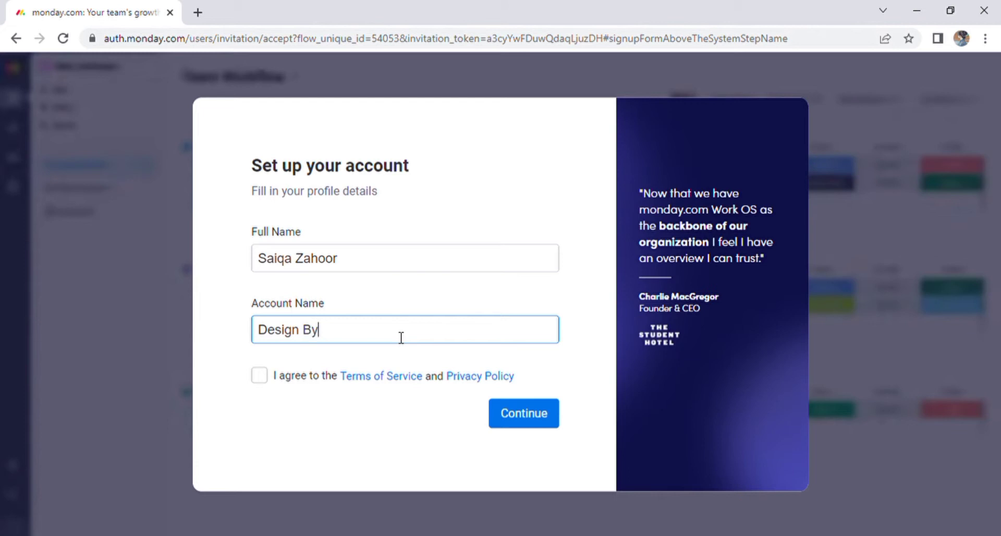
{"action": "type", "text": " Aims"}
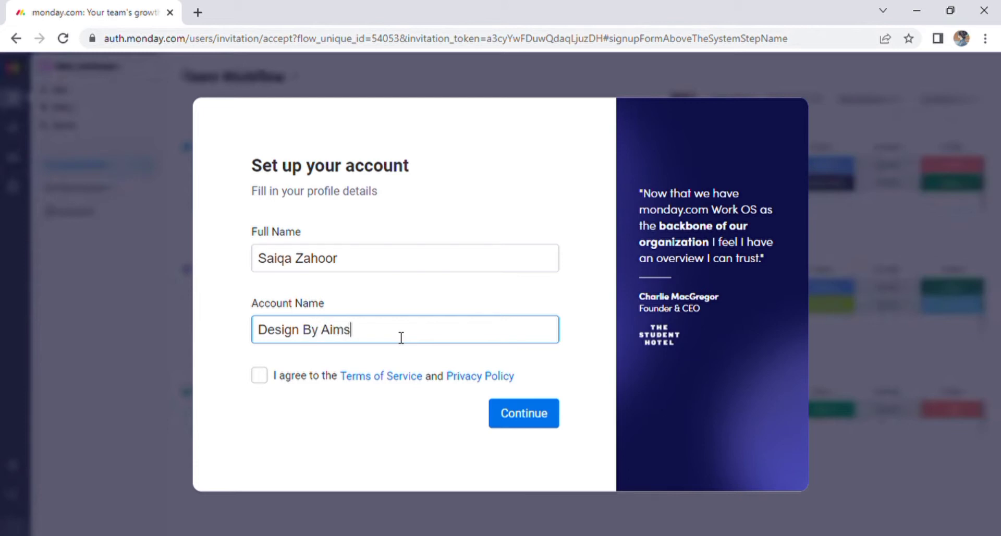
{"action": "left_click", "coordinate": [260, 376]}
{"action": "left_click", "coordinate": [503, 414]}
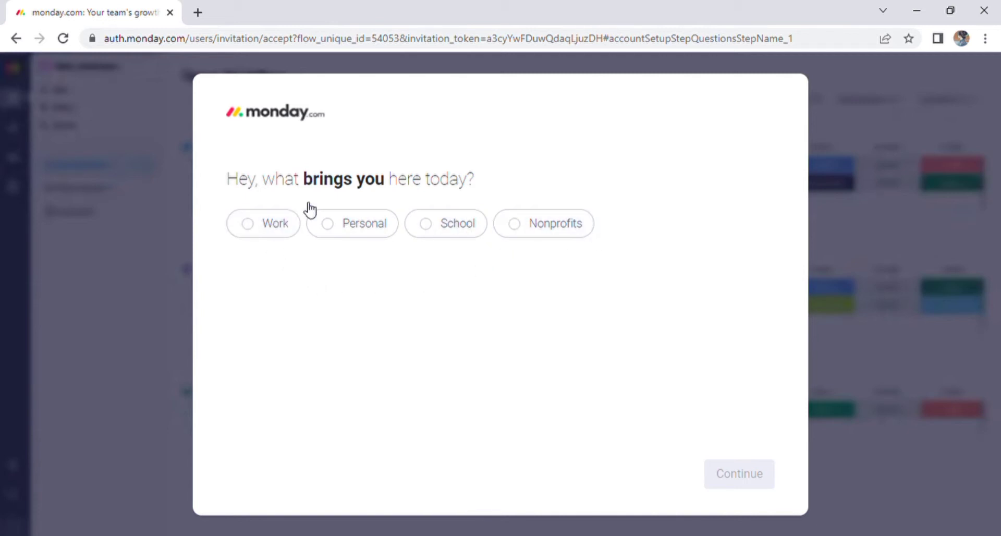
Step: Answer the setup questions with Work, Team Member, a team of 2-5 people and a company of 1 - 19 people
{"action": "left_click", "coordinate": [259, 231]}
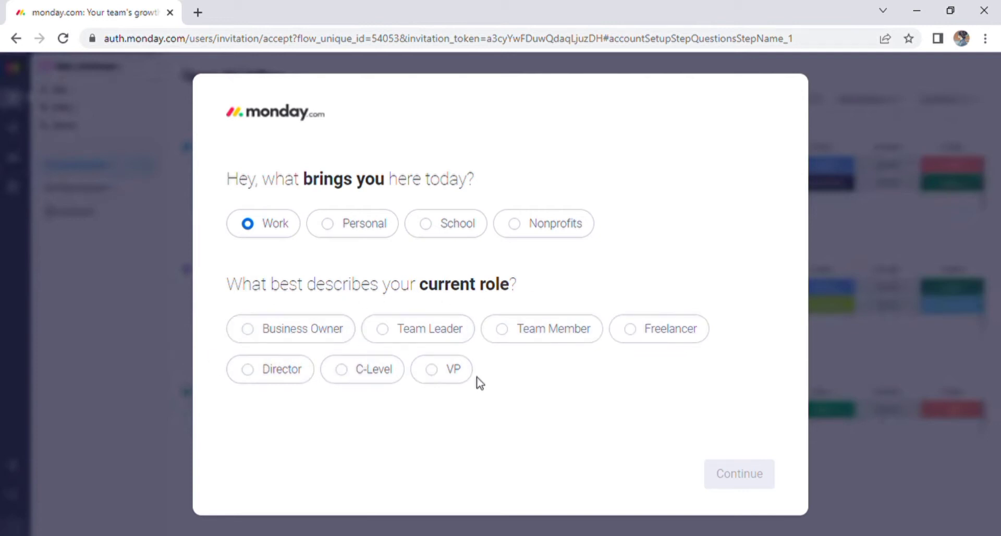
{"action": "left_click", "coordinate": [525, 340]}
{"action": "left_click", "coordinate": [756, 472]}
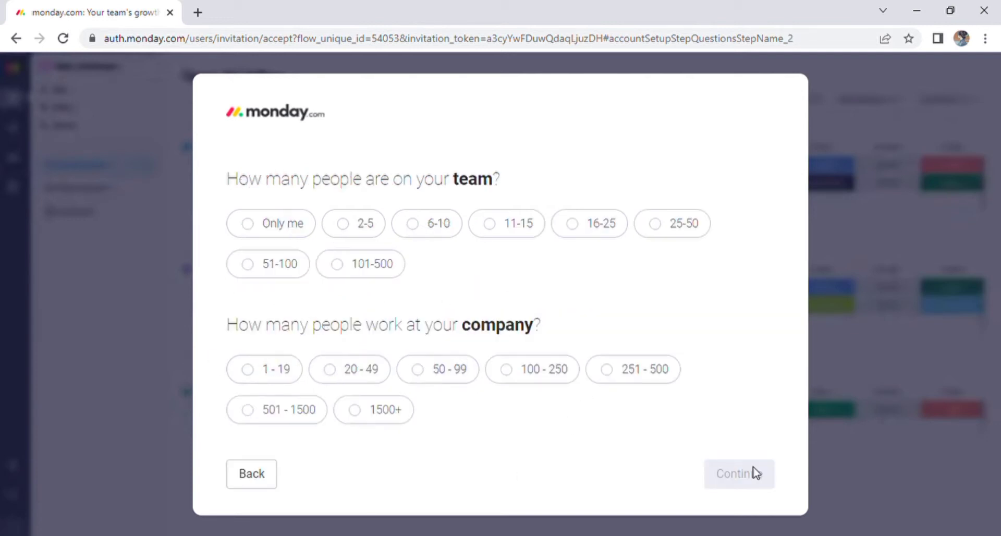
{"action": "left_click", "coordinate": [376, 232]}
{"action": "left_click", "coordinate": [276, 380]}
{"action": "left_click", "coordinate": [738, 477]}
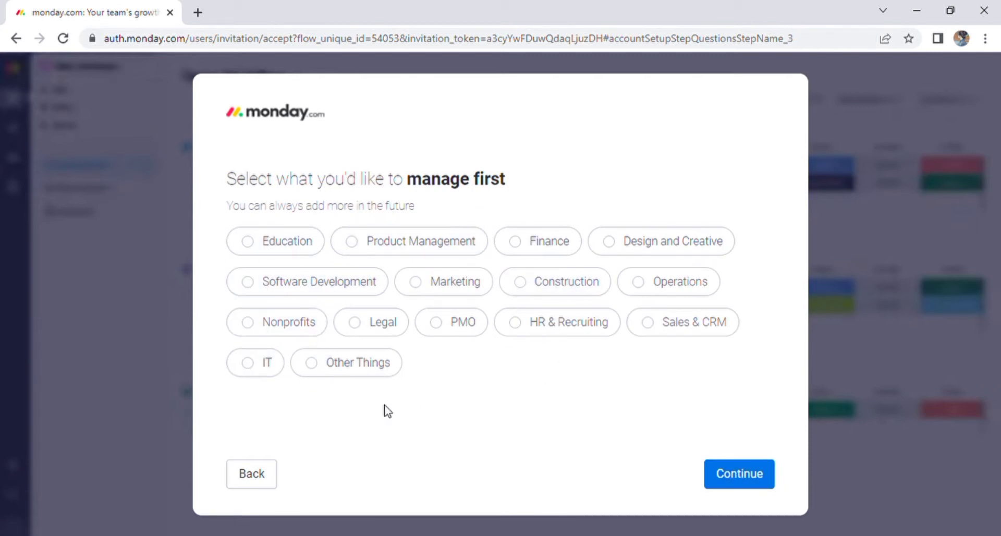
Step: Choose Design and Creative to manage first and Other Things as the focus, and postpone inviting teammates
{"action": "left_click", "coordinate": [646, 244]}
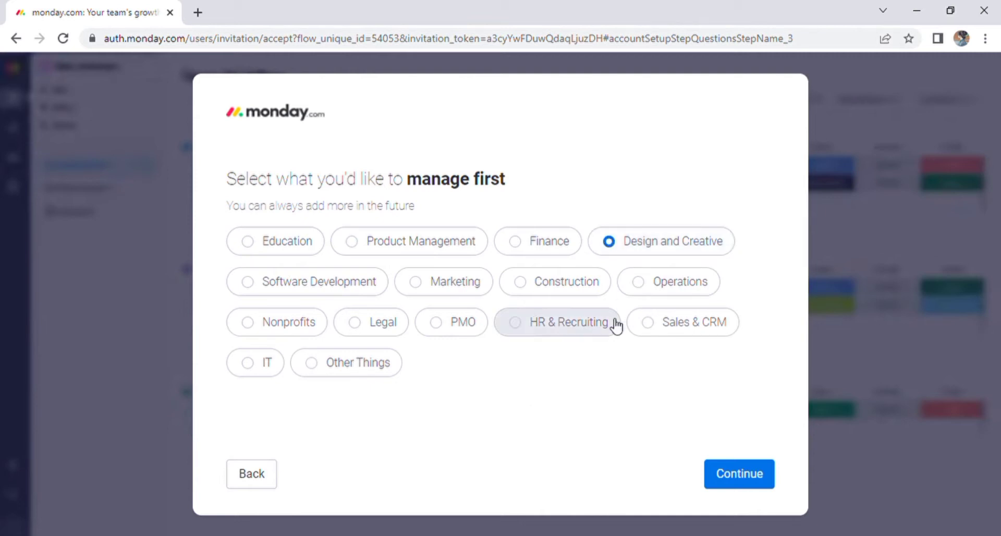
{"action": "left_click", "coordinate": [745, 476]}
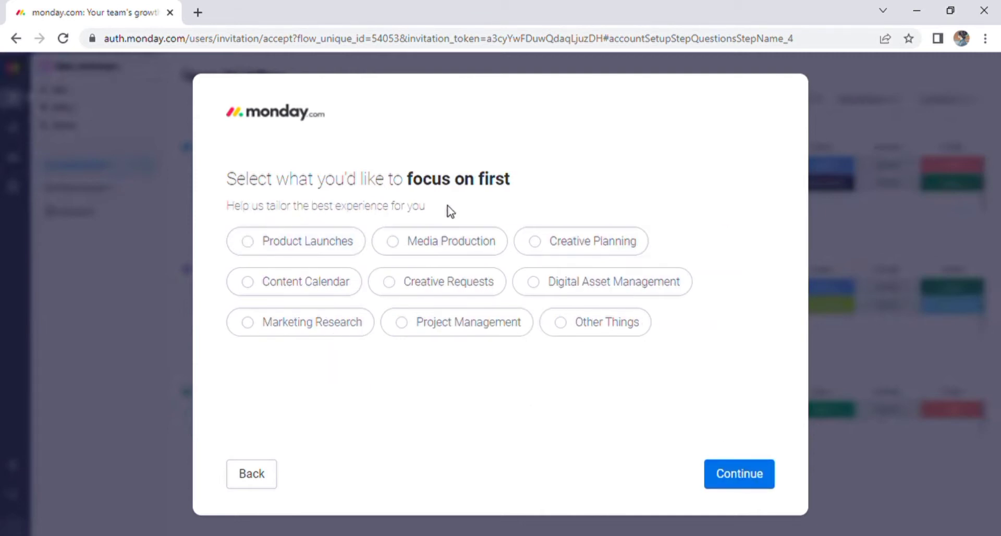
{"action": "left_click", "coordinate": [561, 334]}
{"action": "left_click", "coordinate": [746, 470]}
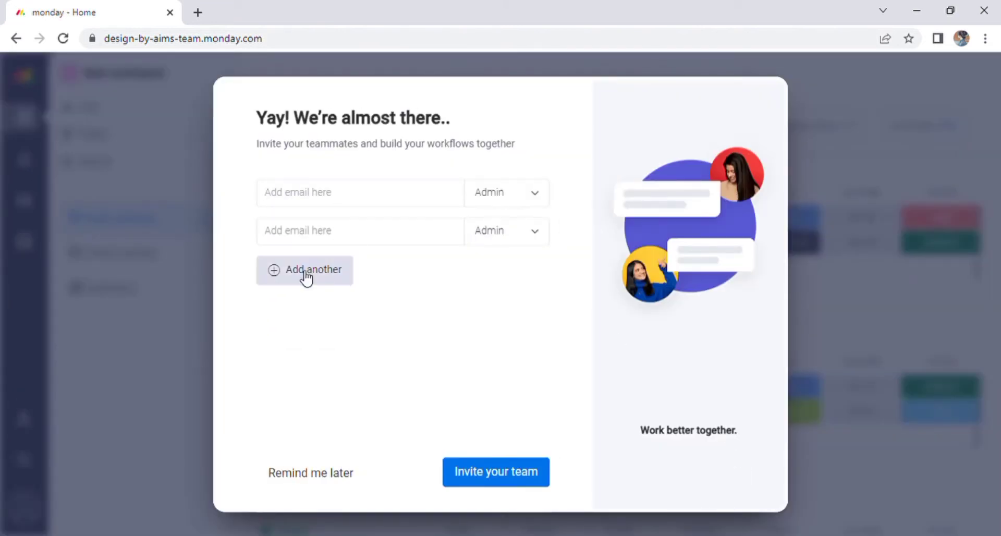
{"action": "left_click", "coordinate": [330, 484]}
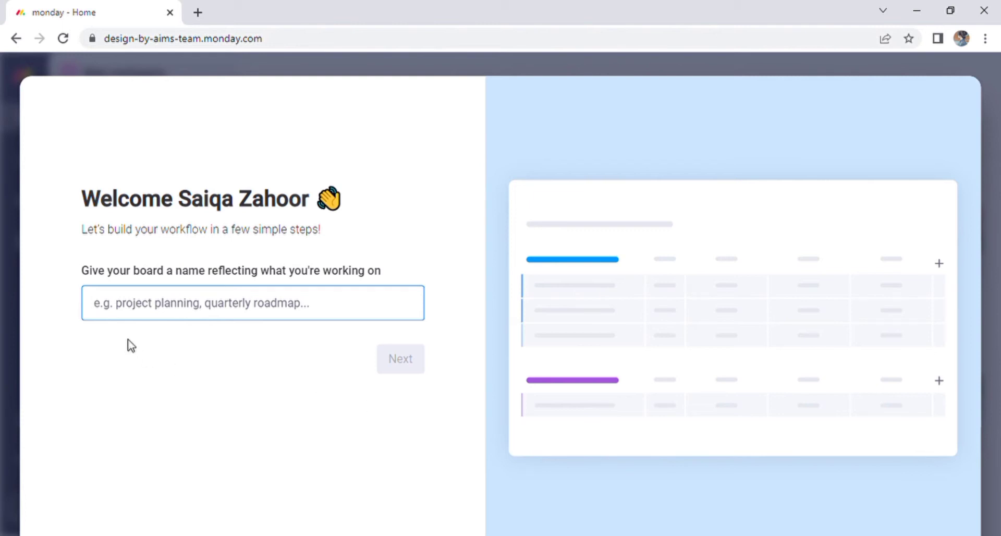
Step: Name the new board Aims and accept Items with the This month and Next month groups
{"action": "type", "text": "Aims"}
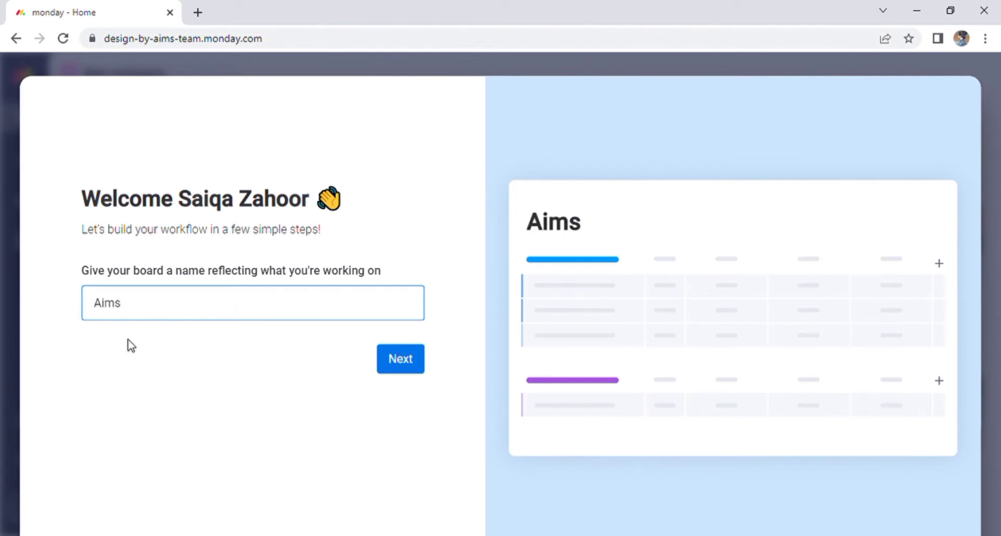
{"action": "key", "text": "Return"}
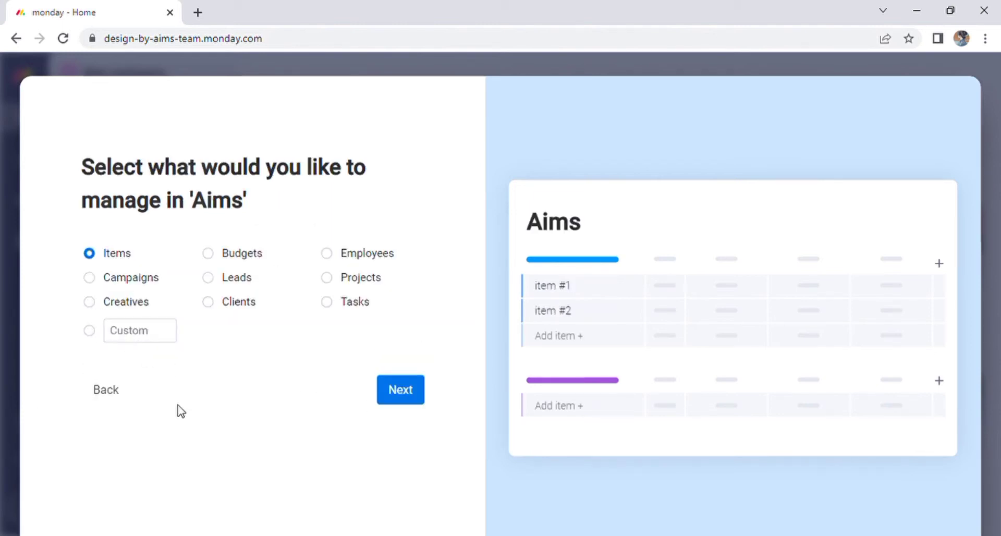
{"action": "left_click", "coordinate": [411, 402]}
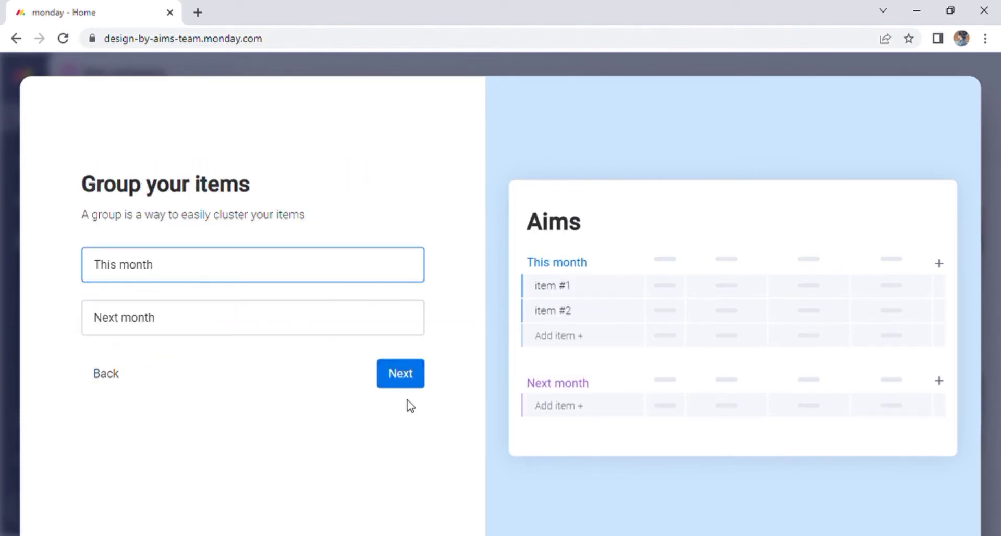
{"action": "left_click", "coordinate": [389, 378]}
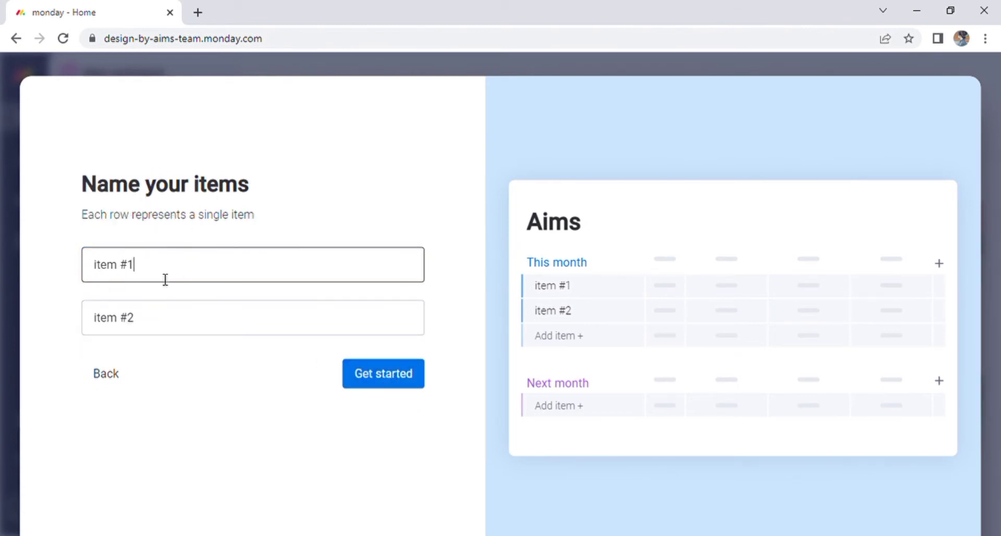
Step: Name the board's first item Logo design
{"action": "type", "text": "LOgo"}
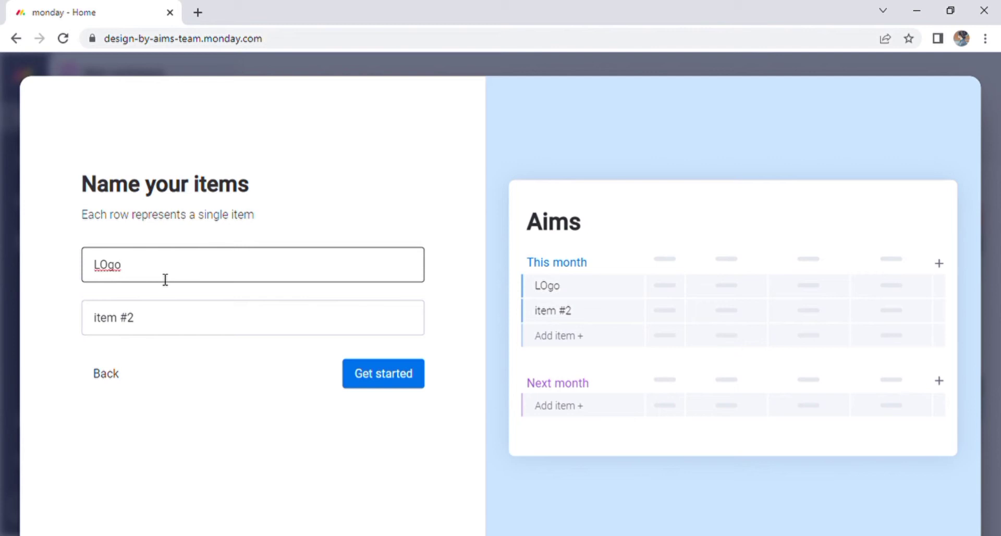
{"action": "key", "text": "BackSpace"}
{"action": "key", "text": "BackSpace"}
{"action": "key", "text": "BackSpace"}
{"action": "key", "text": "BackSpace"}
{"action": "type", "text": "ogo design"}
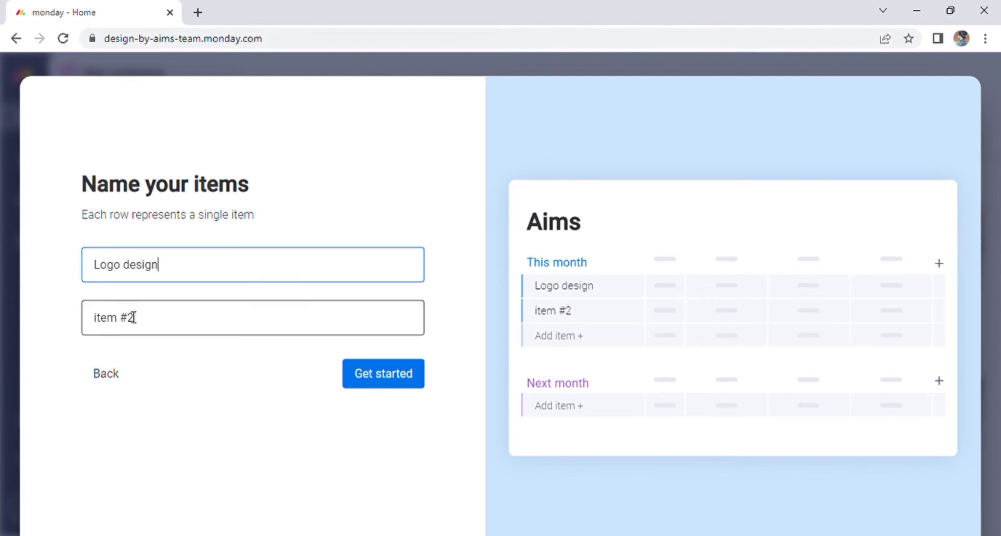
Step: Name the second item theme design, then finish the board setup and dismiss the learning popup
{"action": "left_click_drag", "start_coordinate": [141, 316], "coordinate": [73, 324]}
{"action": "key", "text": "BackSpace"}
{"action": "type", "text": "the,"}
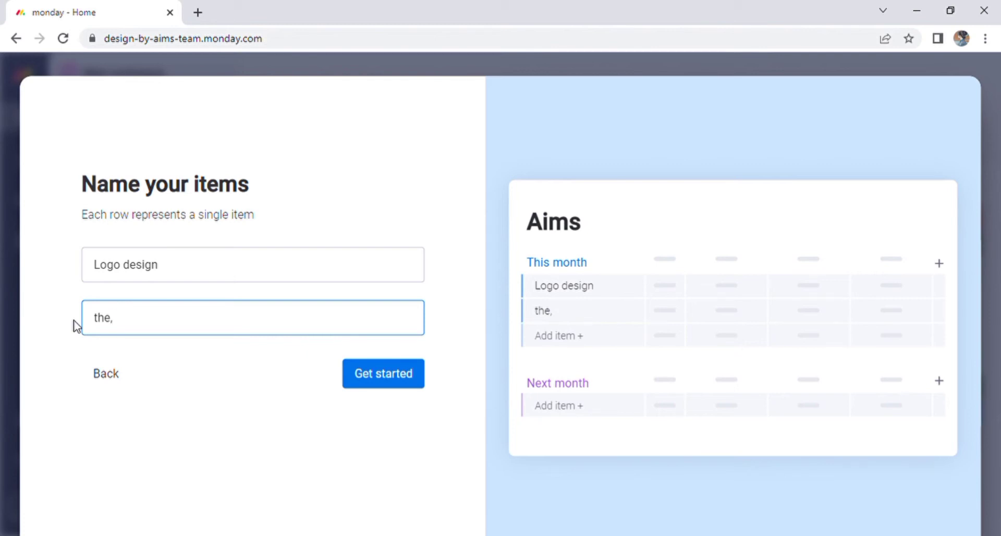
{"action": "key", "text": "BackSpace"}
{"action": "type", "text": "me design"}
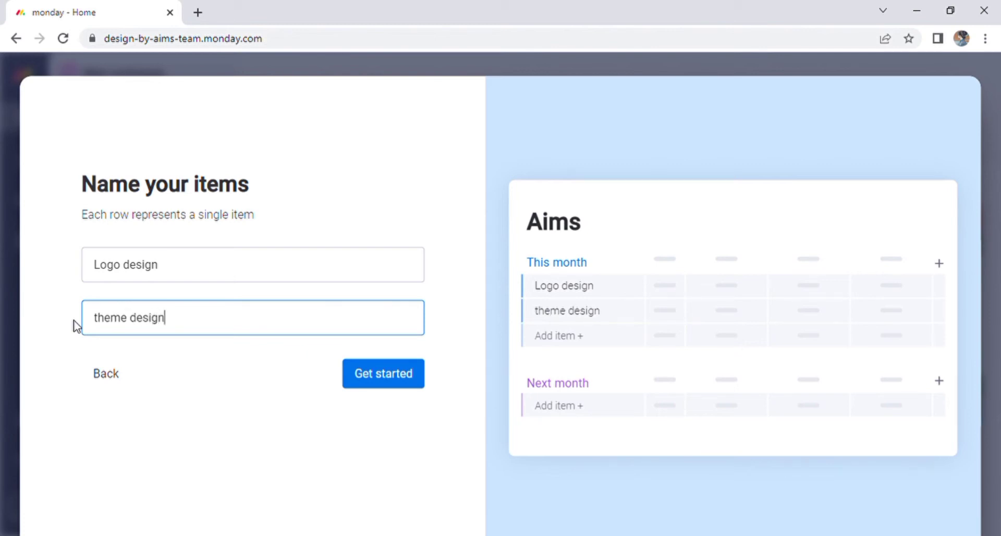
{"action": "left_click", "coordinate": [395, 373]}
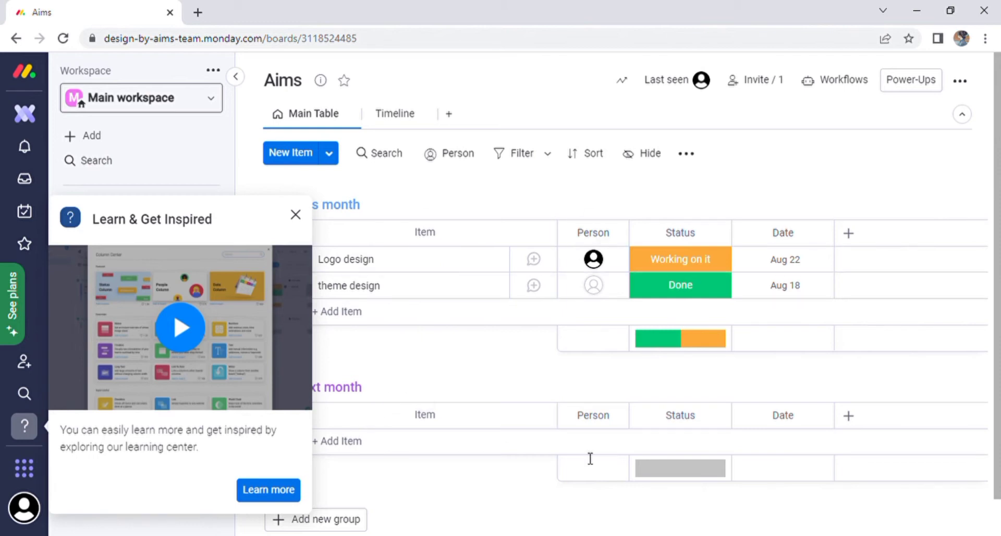
{"action": "left_click", "coordinate": [295, 214]}
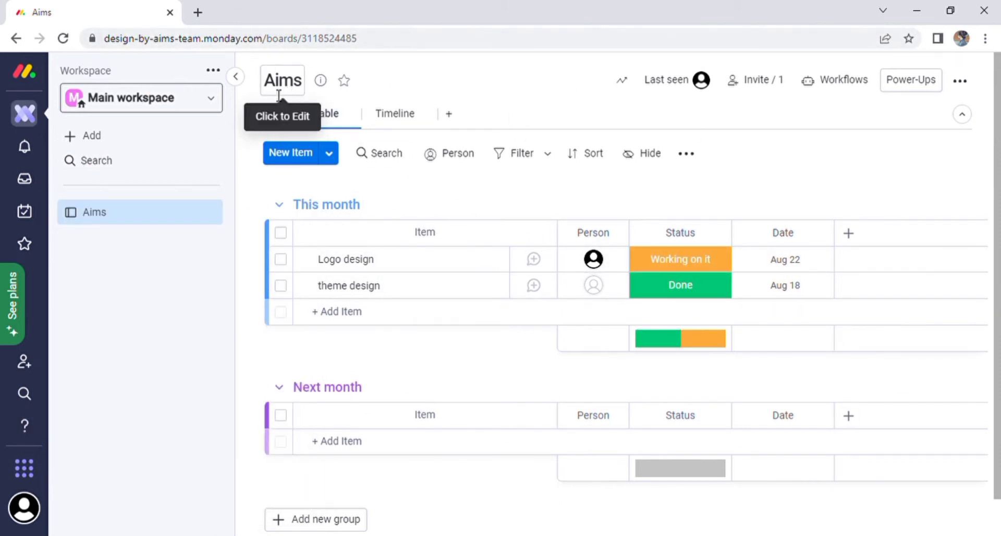
Step: Rename the board as Design & Editing by Aims
{"action": "left_click", "coordinate": [299, 89]}
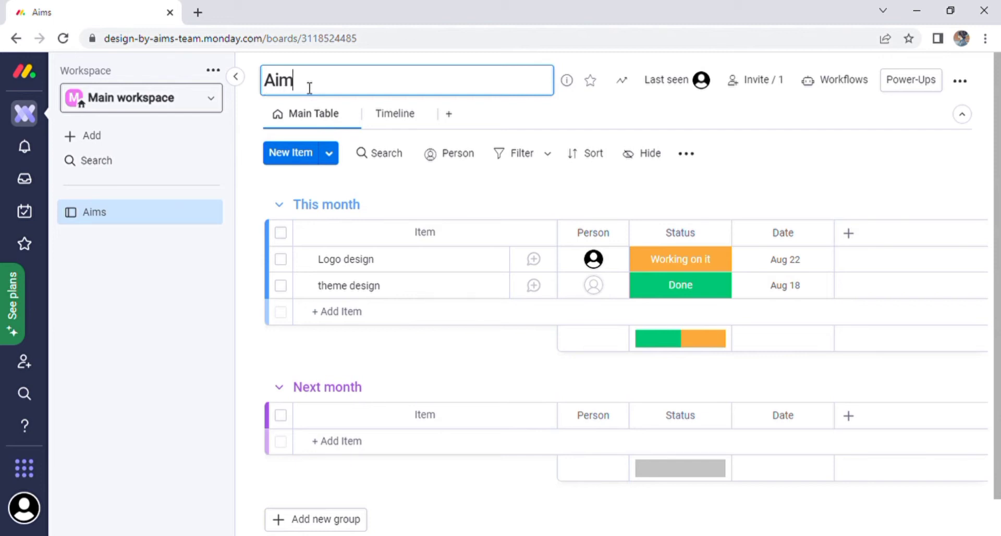
{"action": "key", "text": "BackSpace"}
{"action": "key", "text": "BackSpace"}
{"action": "key", "text": "BackSpace"}
{"action": "type", "text": "Desigmn"}
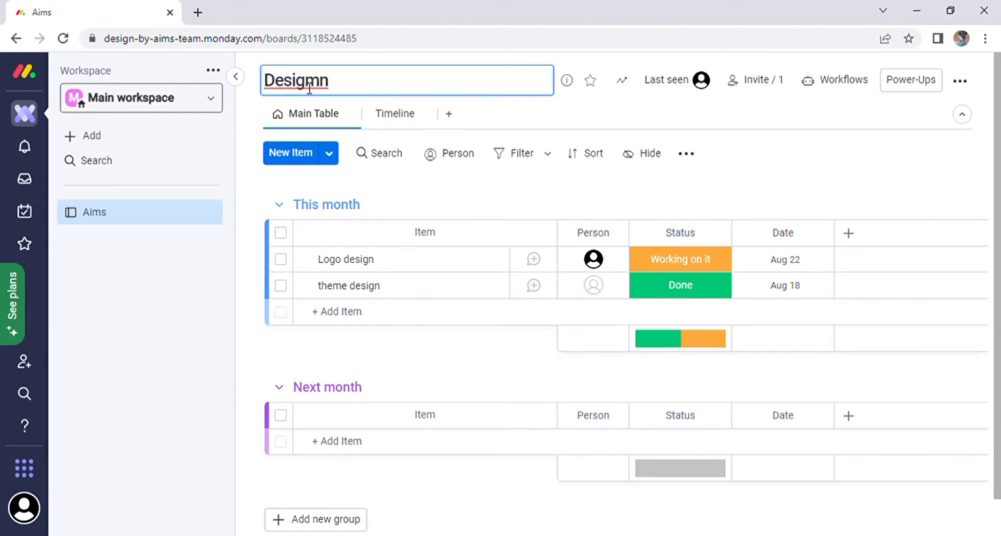
{"action": "key", "text": "BackSpace"}
{"action": "key", "text": "BackSpace"}
{"action": "type", "text": "n & E"}
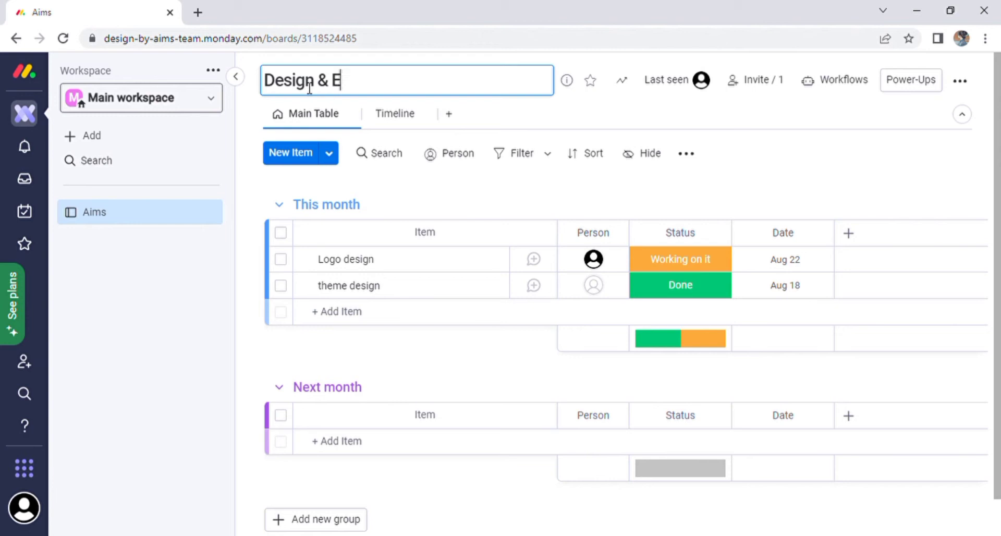
{"action": "type", "text": "diting by Aims"}
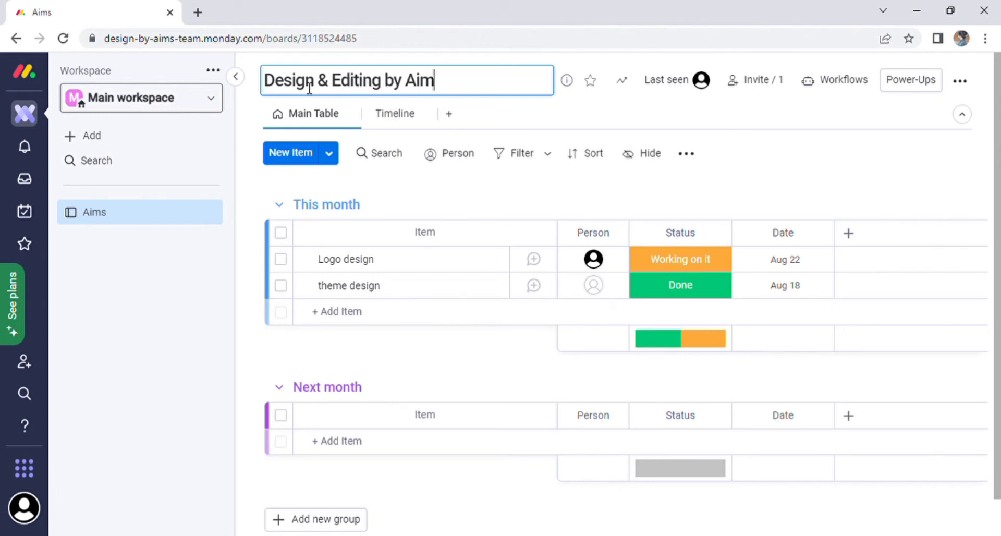
{"action": "left_click", "coordinate": [487, 116]}
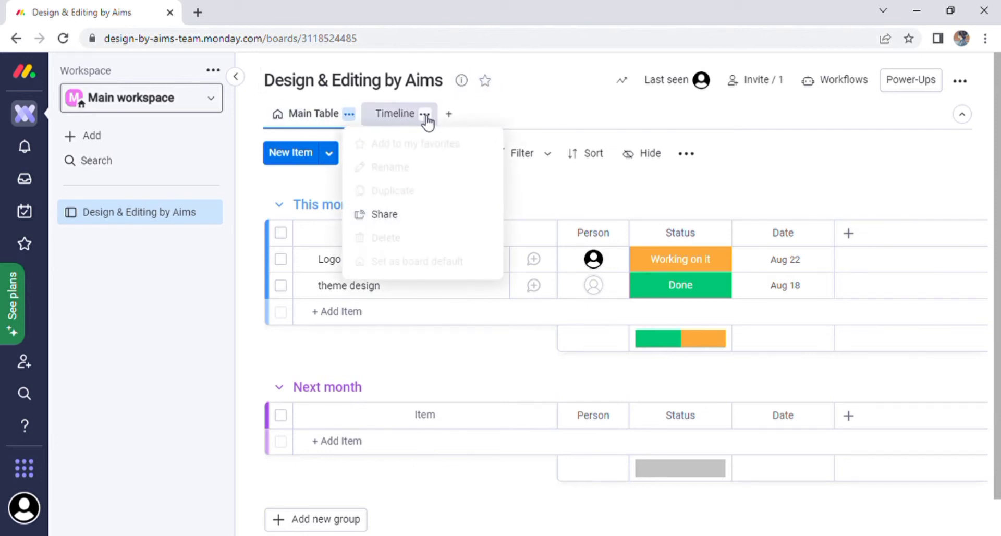
Step: Look at the Timeline view's options and the Import from Excel dialog, leaving both without changes
{"action": "left_click", "coordinate": [432, 118]}
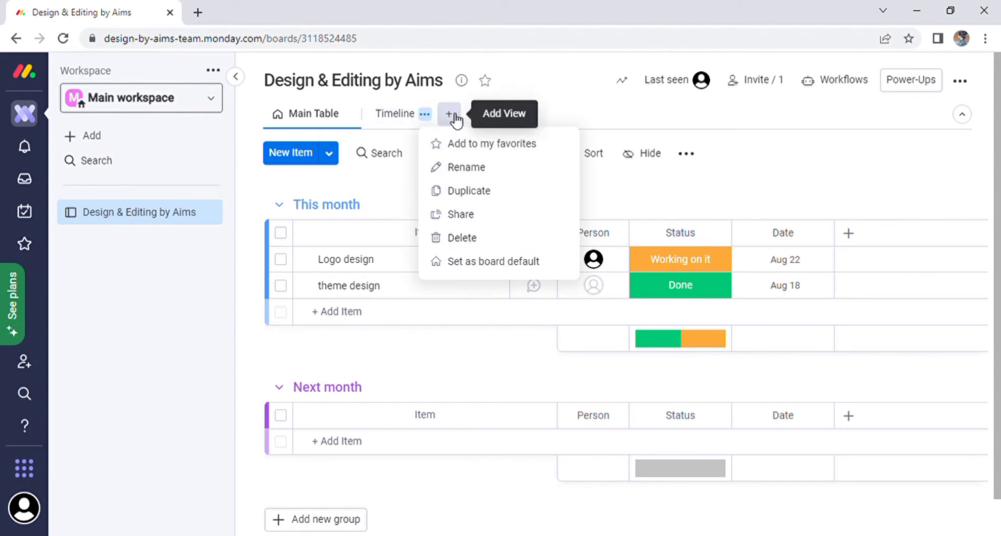
{"action": "left_click", "coordinate": [196, 263]}
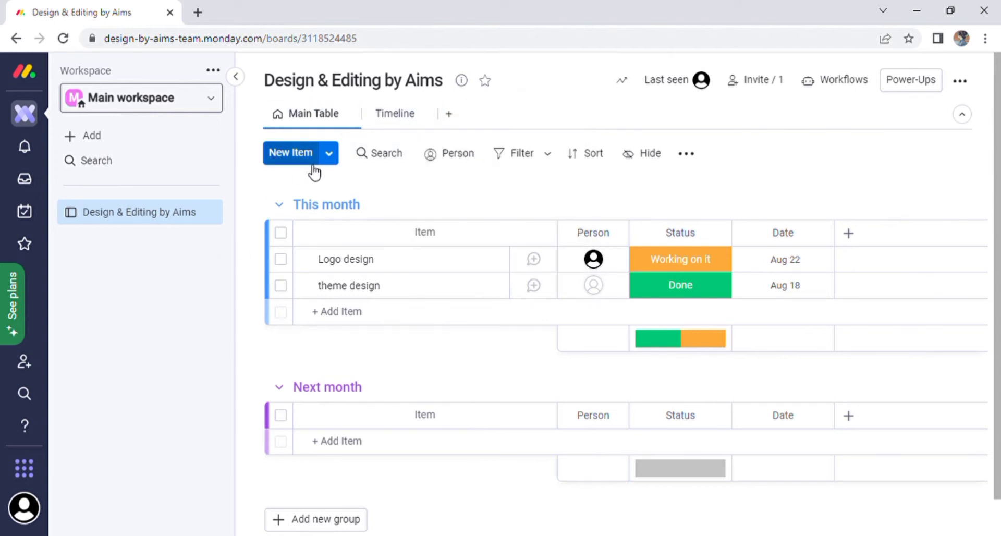
{"action": "left_click", "coordinate": [331, 157]}
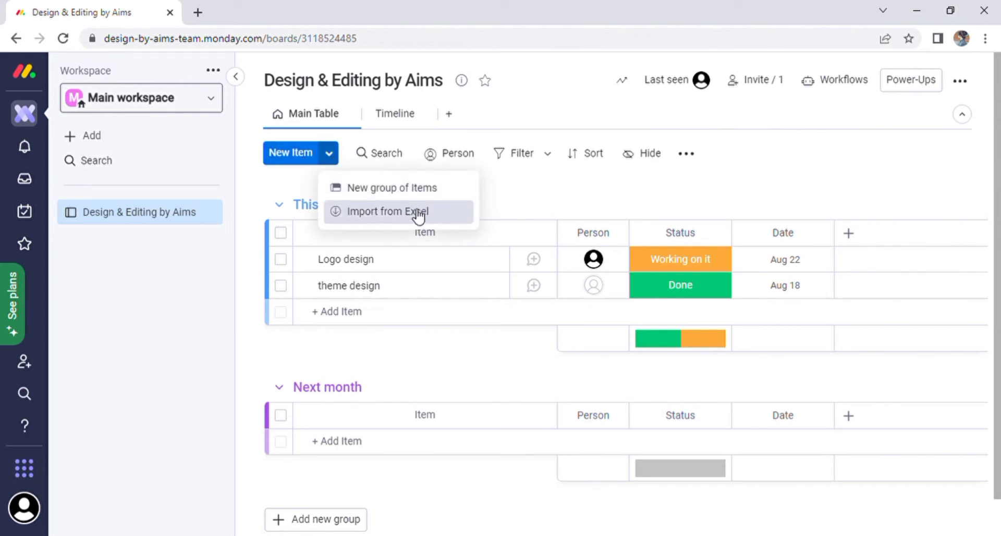
{"action": "left_click", "coordinate": [386, 211]}
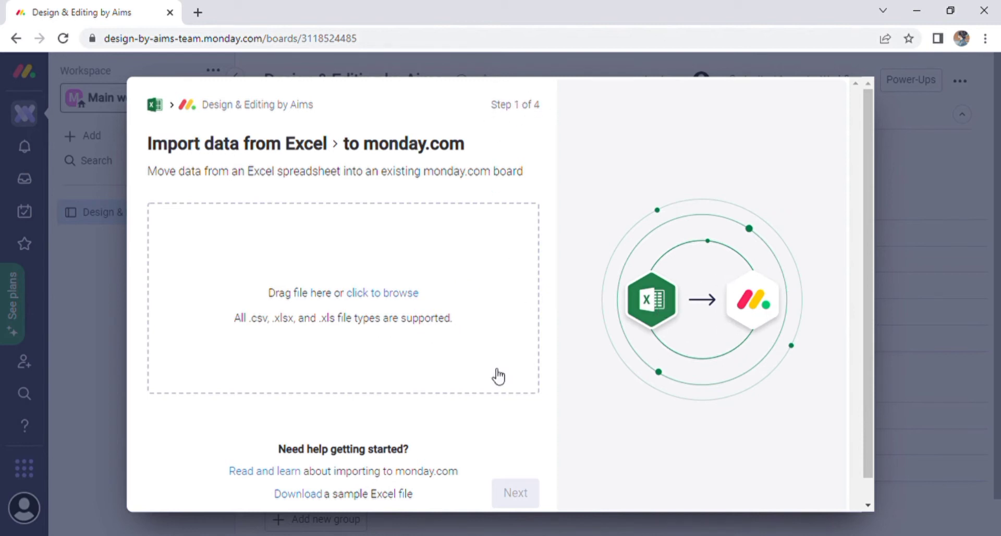
{"action": "key", "text": "Escape"}
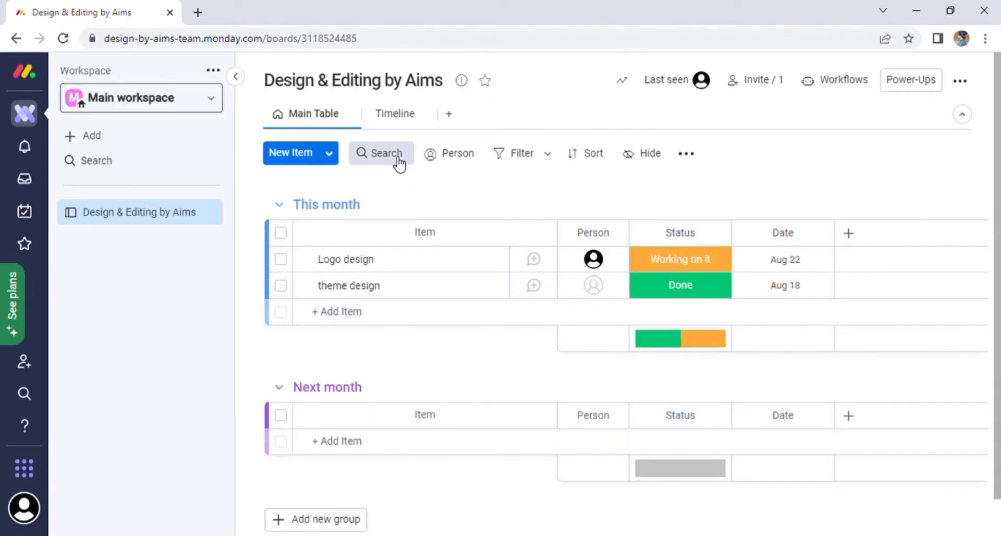
Step: Look at the condition and value choices in the board's advanced filters, then leave them unset
{"action": "left_click", "coordinate": [547, 160]}
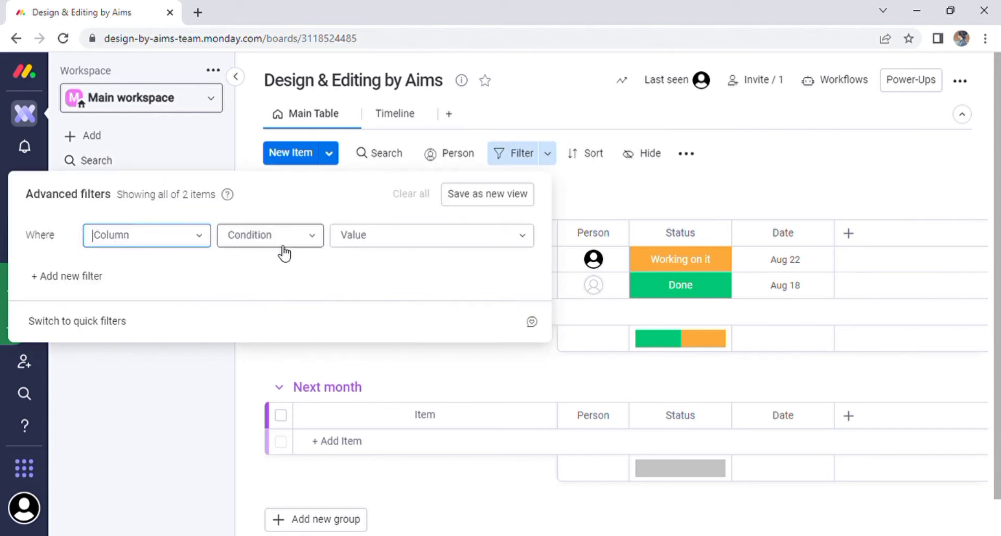
{"action": "left_click", "coordinate": [315, 247]}
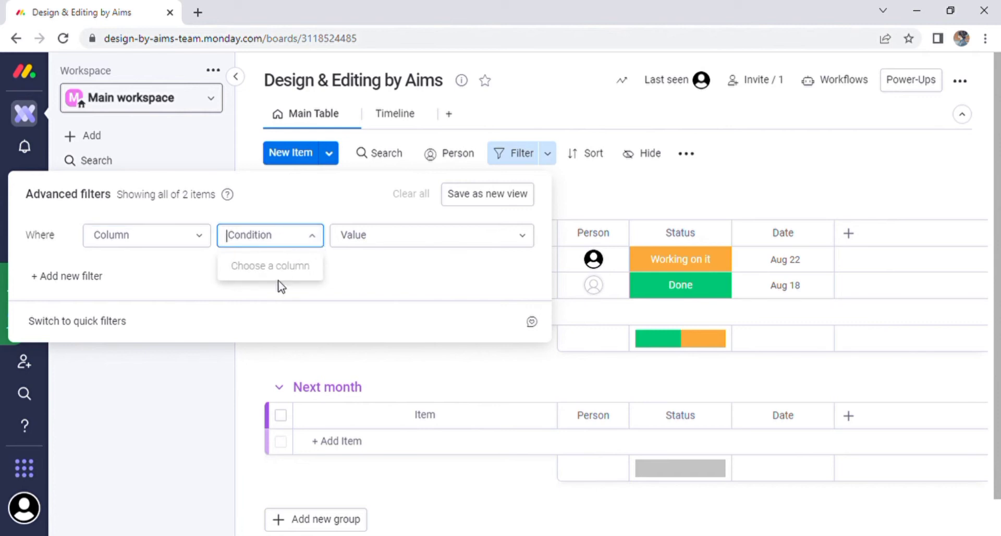
{"action": "left_click", "coordinate": [483, 241]}
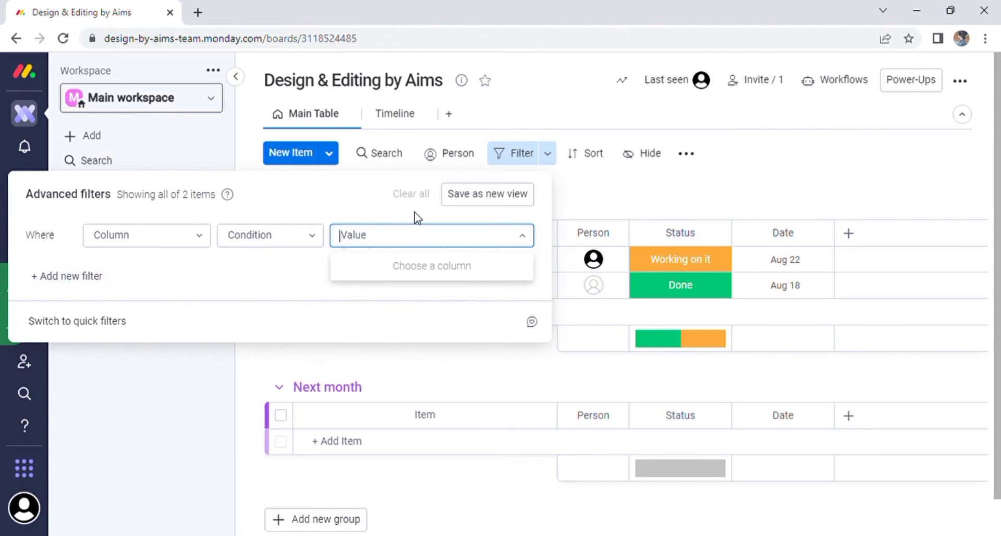
{"action": "left_click", "coordinate": [543, 156]}
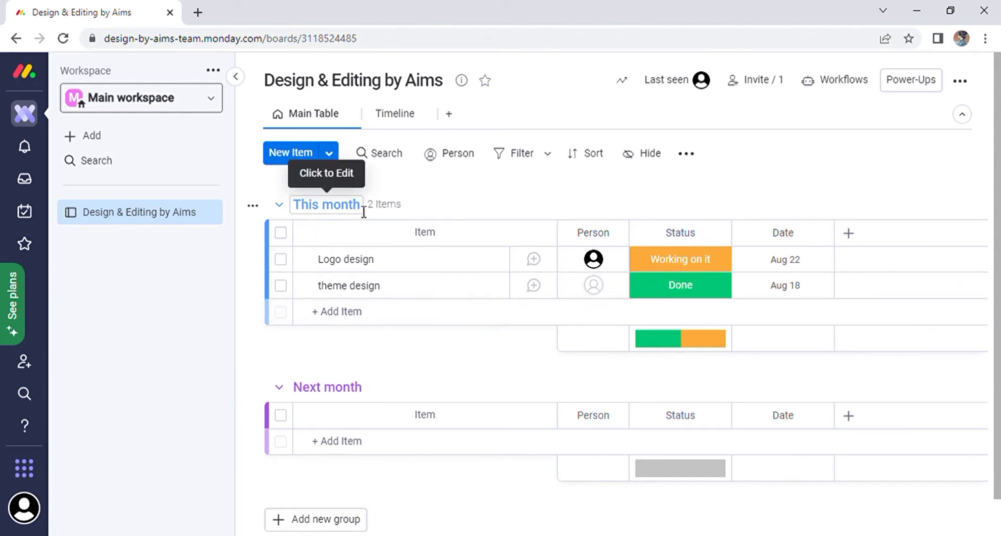
Step: Rename the This month group as 1st week and the Next month group as 2nd week
{"action": "left_click", "coordinate": [334, 206]}
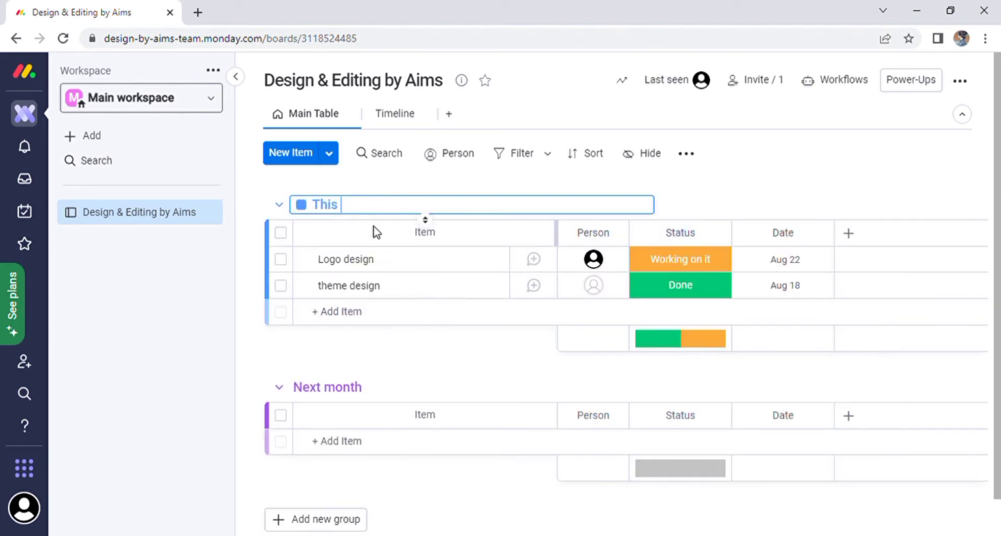
{"action": "type", "text": "1st week"}
{"action": "key", "text": "Return"}
{"action": "left_click", "coordinate": [373, 392]}
{"action": "type", "text": "2nd week"}
{"action": "key", "text": "Return"}
Step: Add a new group named 3rd week below the 2nd week group
{"action": "scroll", "coordinate": [290, 493], "scroll_direction": "down", "scroll_amount": 1}
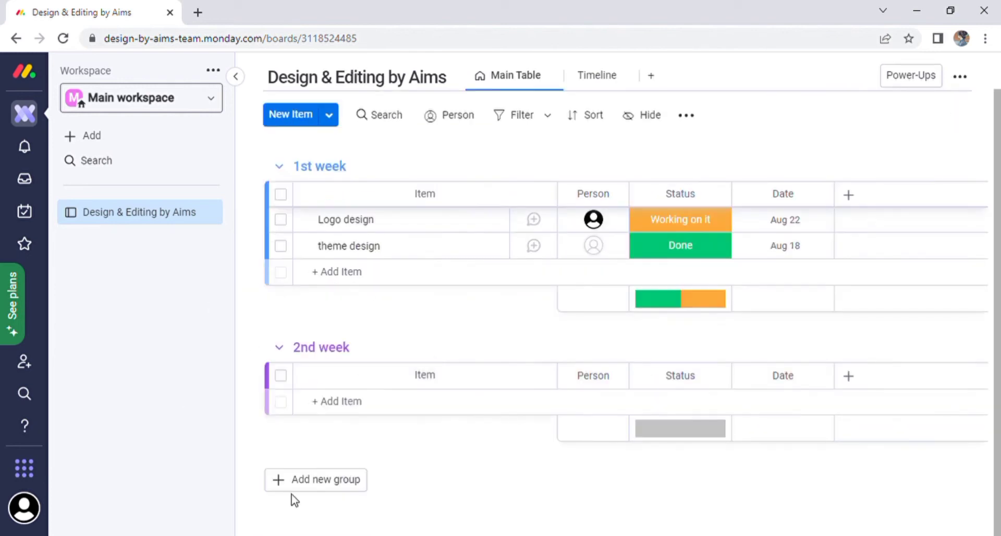
{"action": "left_click", "coordinate": [323, 479]}
{"action": "type", "text": "3rd week"}
{"action": "key", "text": "Return"}
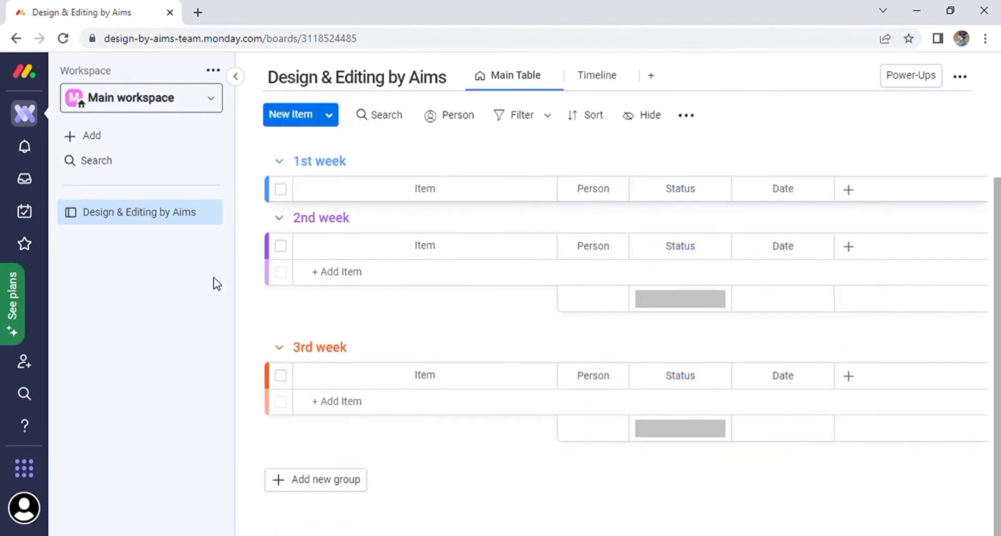
Step: Look at the workspace list and the notifications assigned to the account, then close both
{"action": "left_click", "coordinate": [212, 101]}
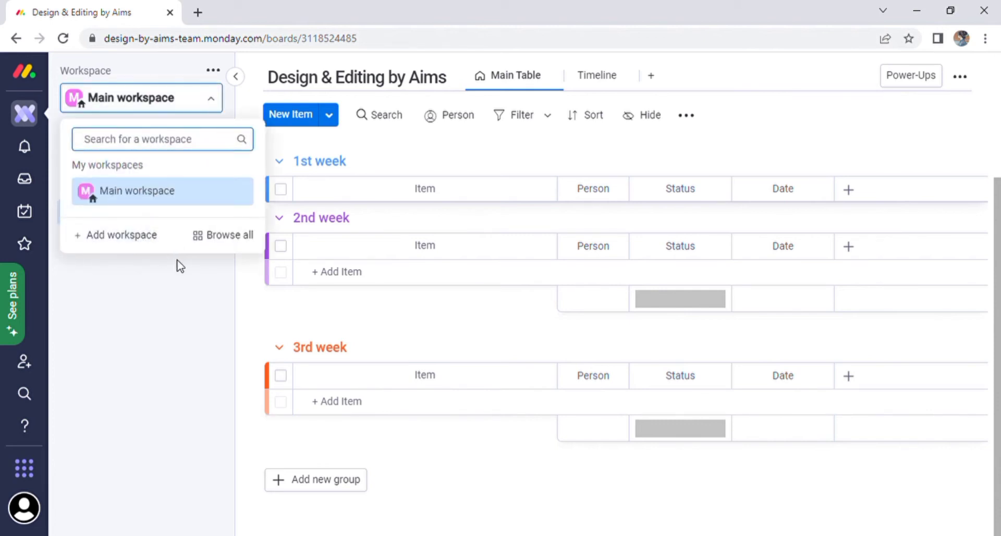
{"action": "left_click", "coordinate": [163, 309]}
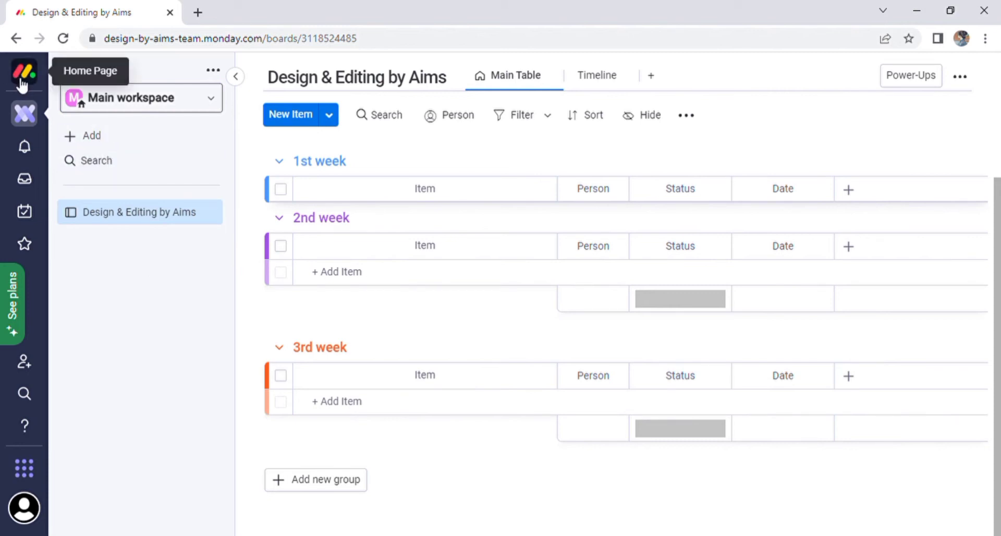
{"action": "left_click", "coordinate": [30, 149]}
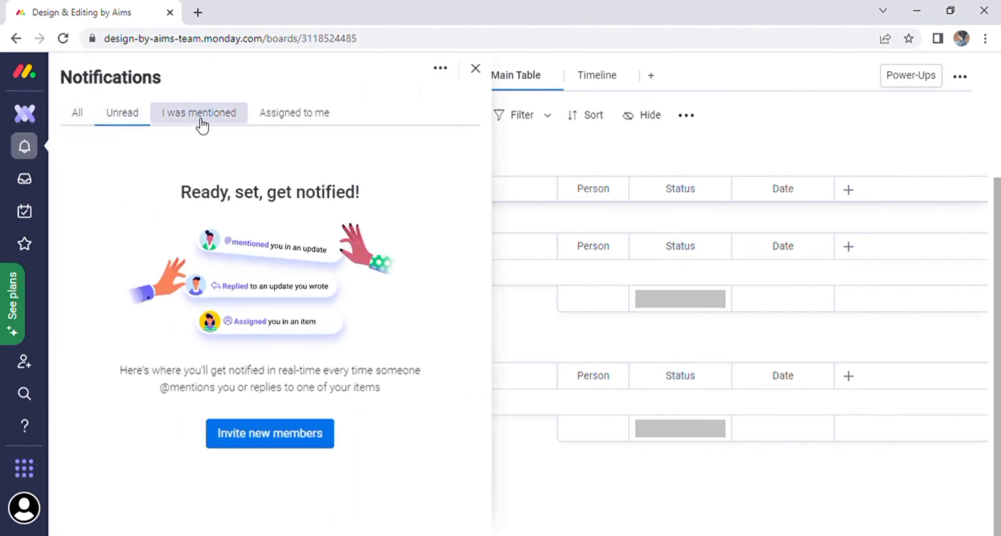
{"action": "left_click", "coordinate": [295, 113]}
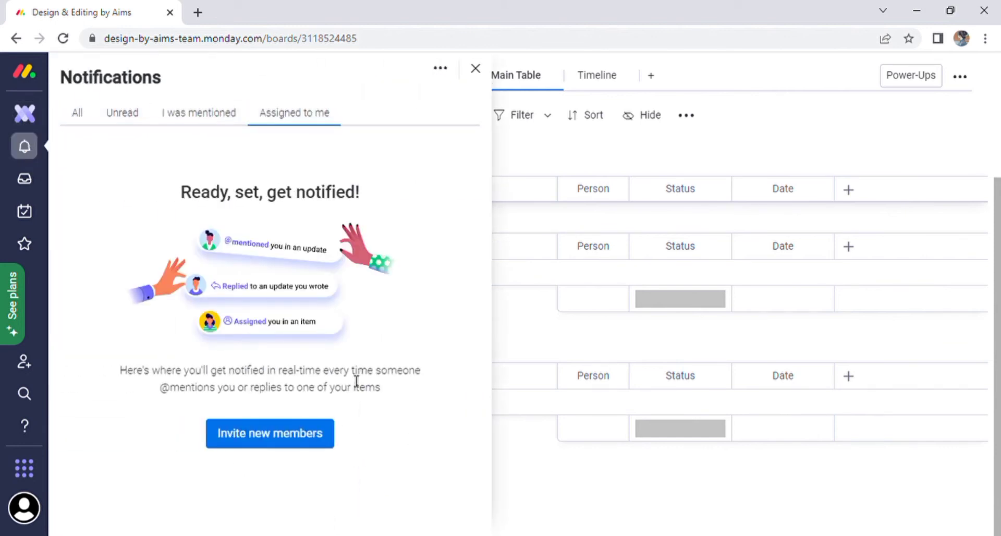
{"action": "left_click", "coordinate": [496, 89]}
Step: In the Inbox, dismiss the phone notifications banner and profile checklist, then collapse the side panel and return to the board
{"action": "left_click", "coordinate": [26, 180]}
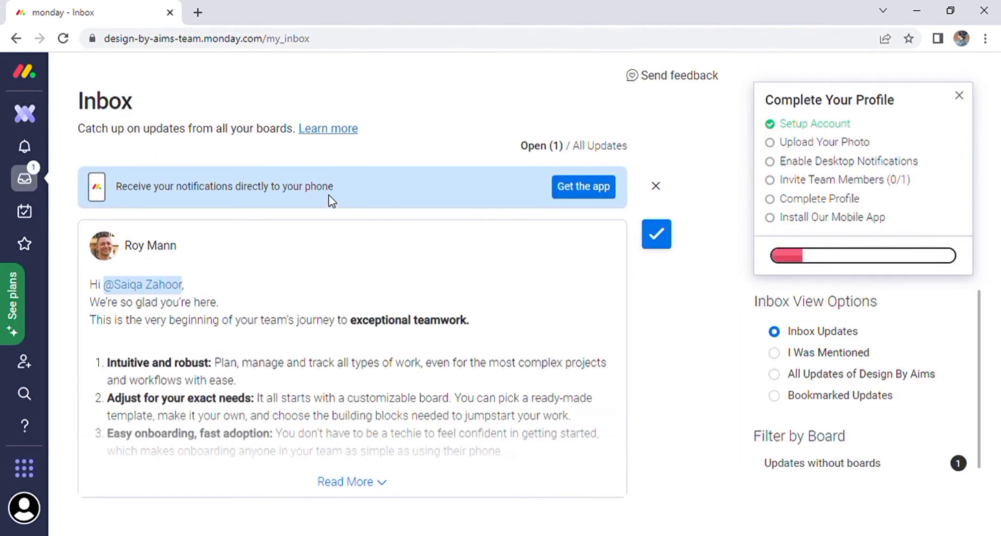
{"action": "left_click", "coordinate": [656, 186]}
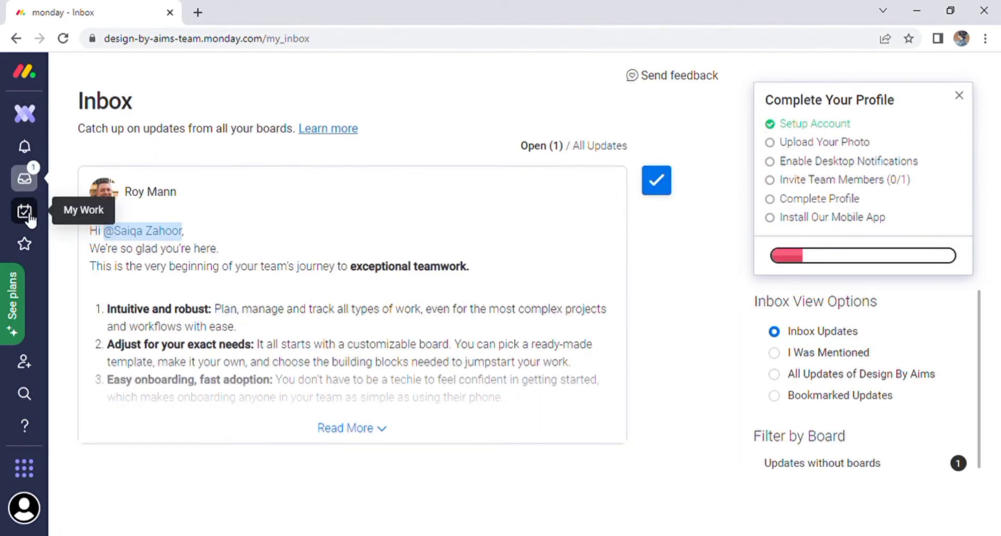
{"action": "left_click", "coordinate": [24, 244]}
{"action": "left_click", "coordinate": [960, 98]}
{"action": "left_click", "coordinate": [236, 76]}
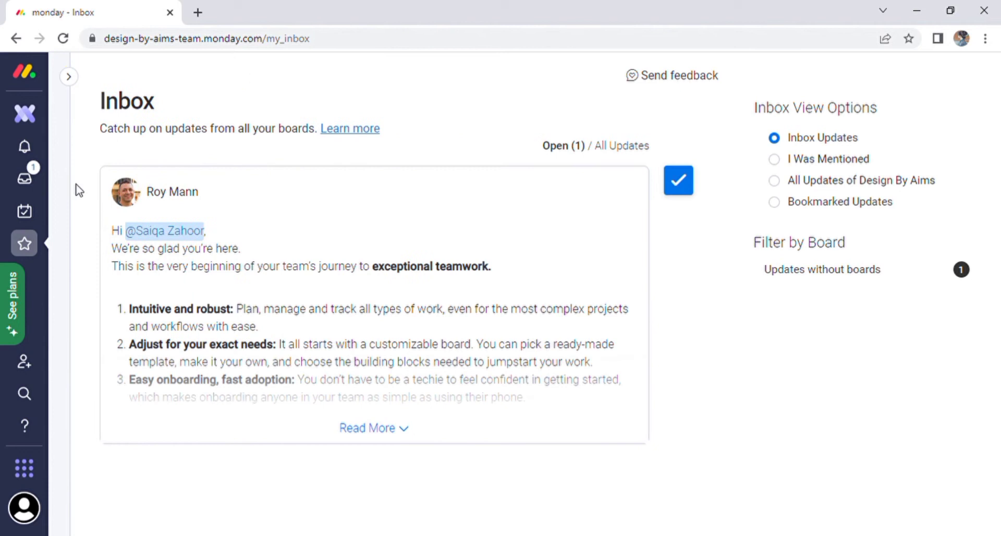
{"action": "left_click", "coordinate": [25, 123]}
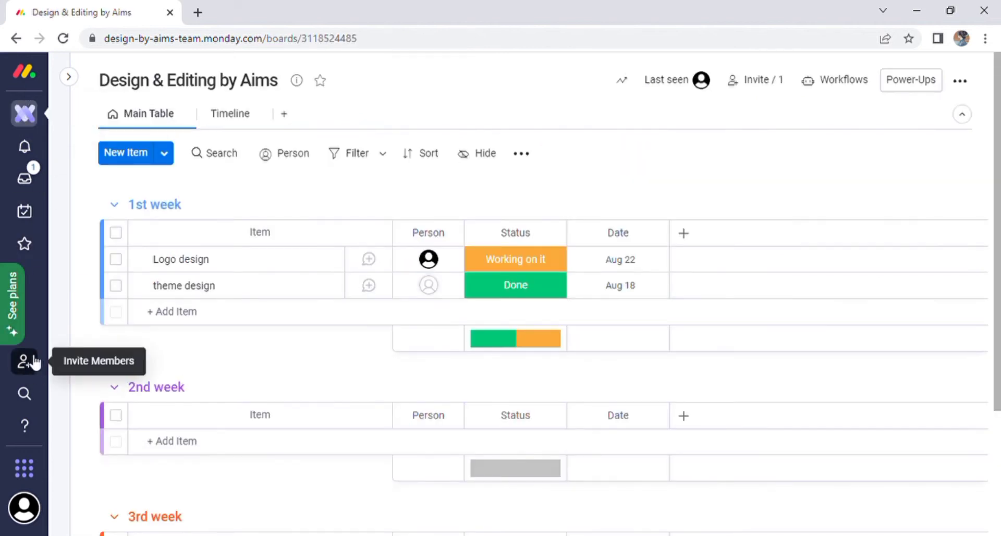
Step: Look through the Workflows center's automation templates and its feature and industry categories
{"action": "left_click", "coordinate": [25, 509]}
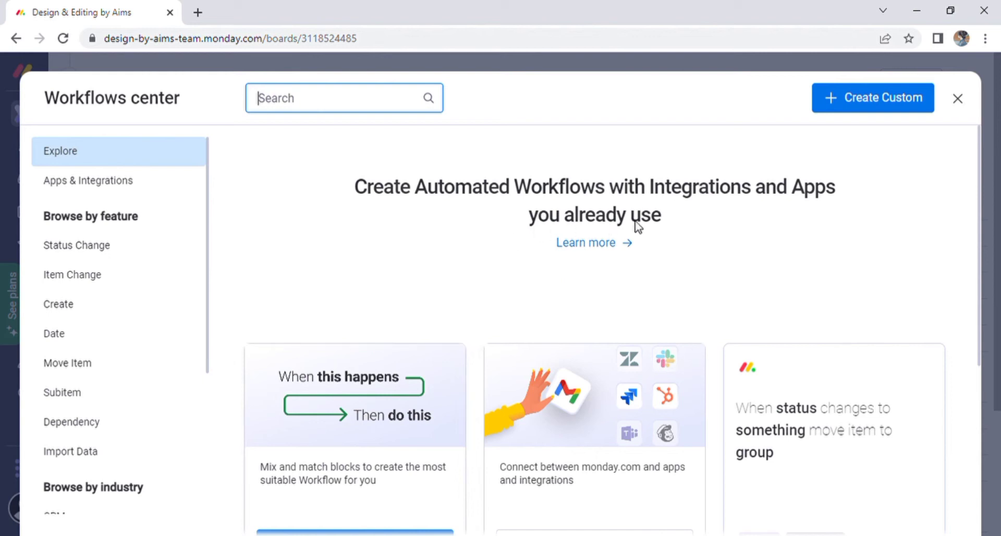
{"action": "left_click", "coordinate": [390, 110]}
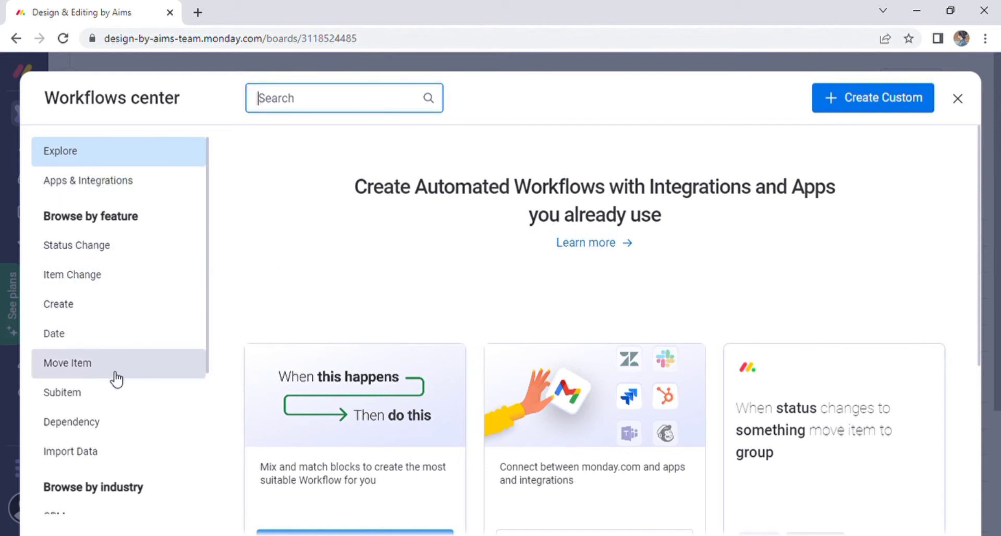
{"action": "scroll", "coordinate": [637, 288], "scroll_direction": "down", "scroll_amount": 5}
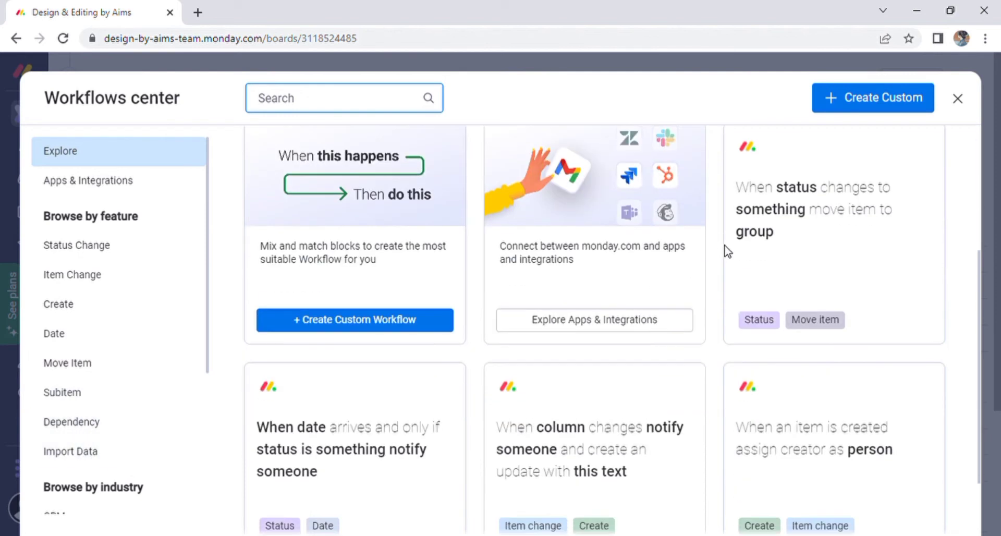
{"action": "scroll", "coordinate": [600, 261], "scroll_direction": "down", "scroll_amount": 1}
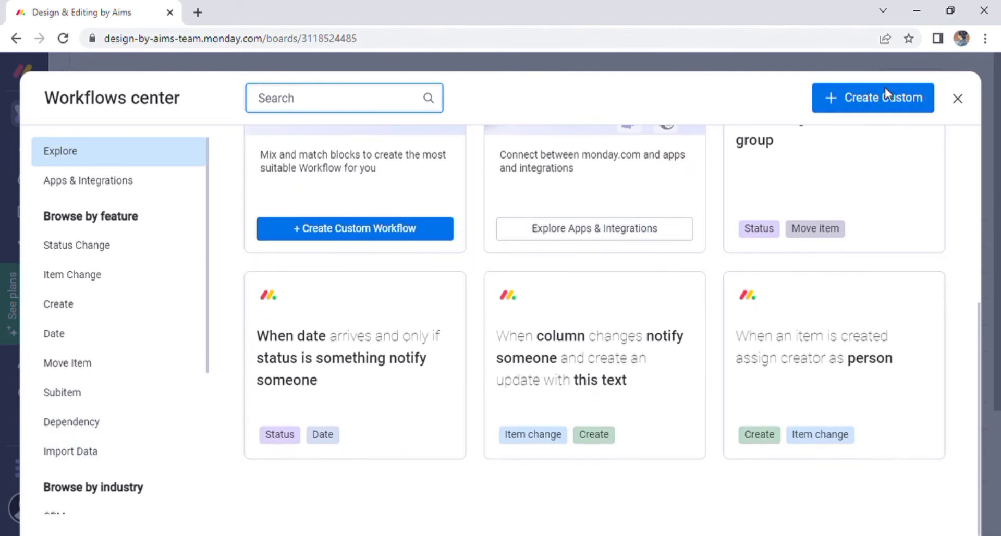
{"action": "scroll", "coordinate": [128, 420], "scroll_direction": "down", "scroll_amount": 4}
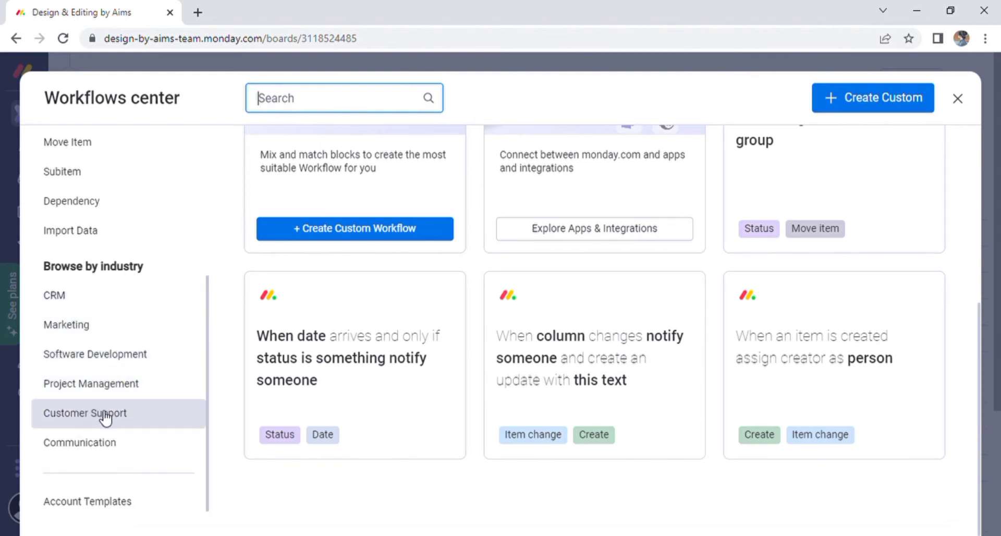
{"action": "scroll", "coordinate": [120, 412], "scroll_direction": "down", "scroll_amount": 1}
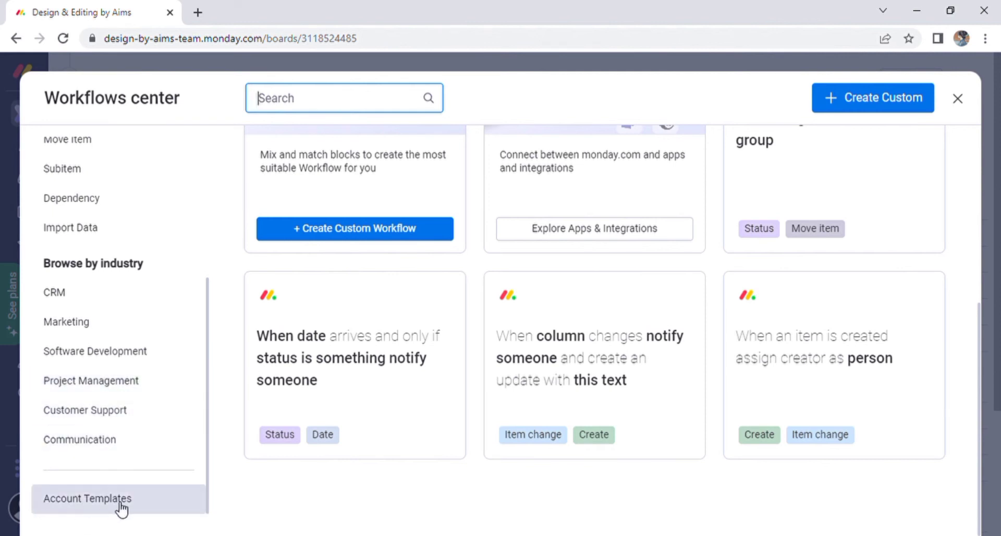
{"action": "scroll", "coordinate": [411, 390], "scroll_direction": "up", "scroll_amount": 6}
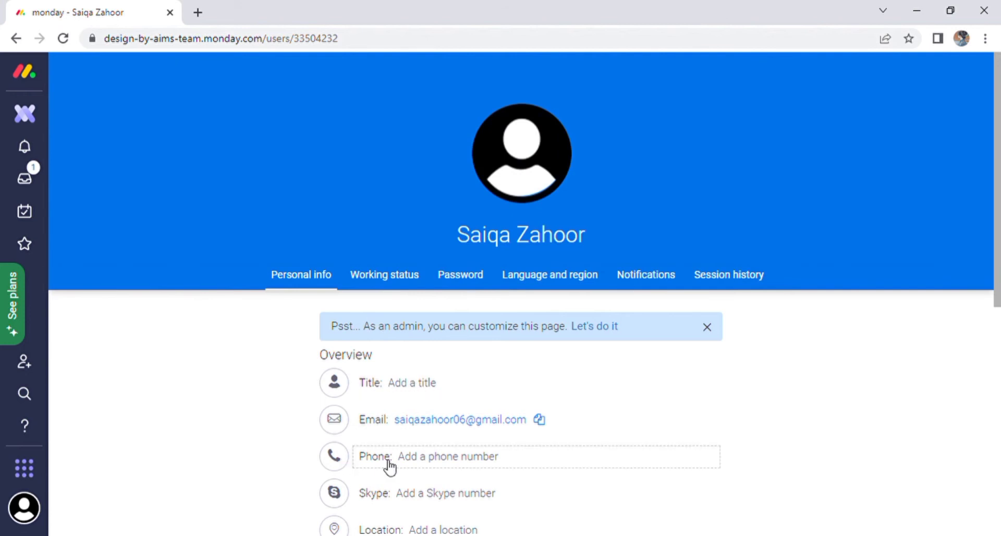
Step: Look through the personal info and teams sections of the account's profile page
{"action": "scroll", "coordinate": [431, 500], "scroll_direction": "down", "scroll_amount": 3}
{"action": "scroll", "coordinate": [448, 438], "scroll_direction": "down", "scroll_amount": 3}
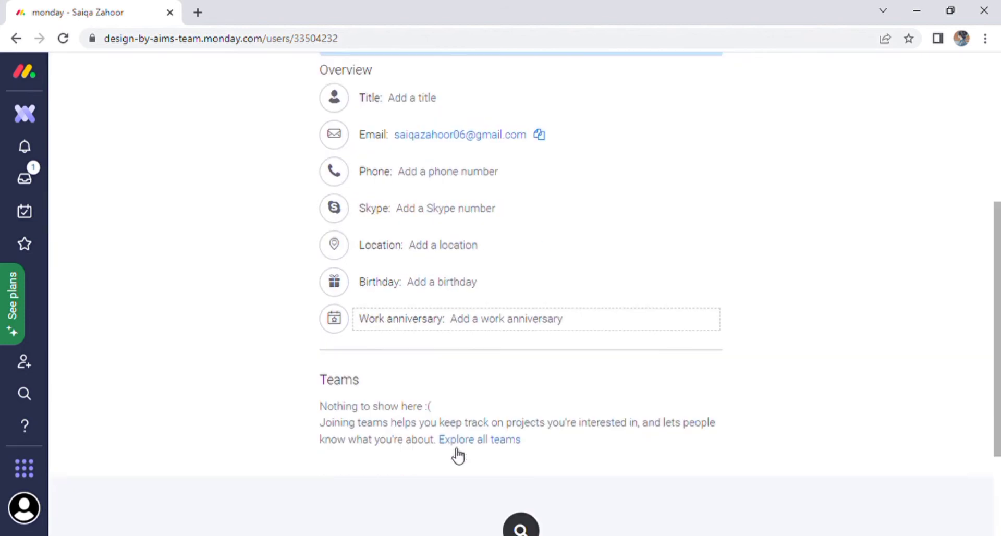
{"action": "scroll", "coordinate": [561, 377], "scroll_direction": "up", "scroll_amount": 6}
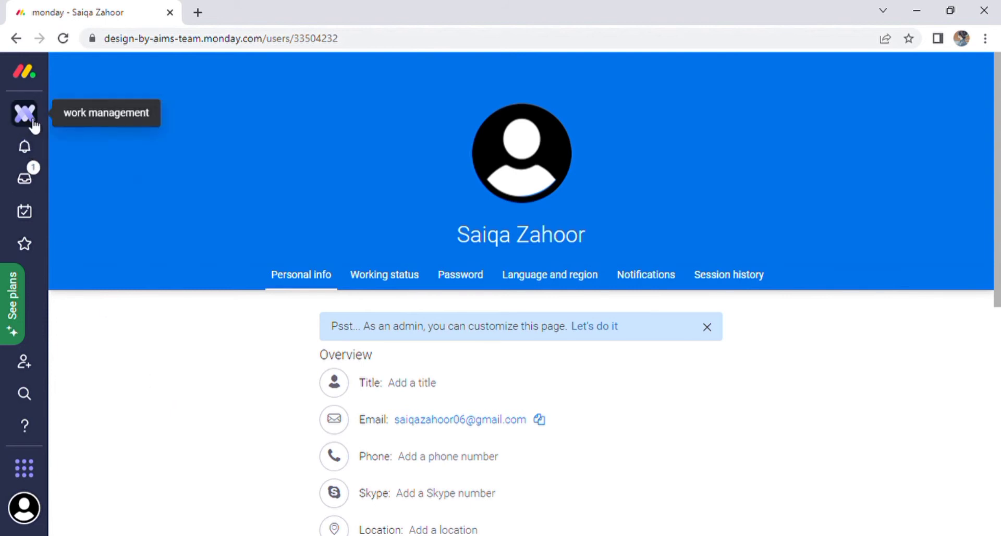
Step: Return to the Design & Editing by Aims board and look at its sort options without adding a sort
{"action": "left_click", "coordinate": [6, 74]}
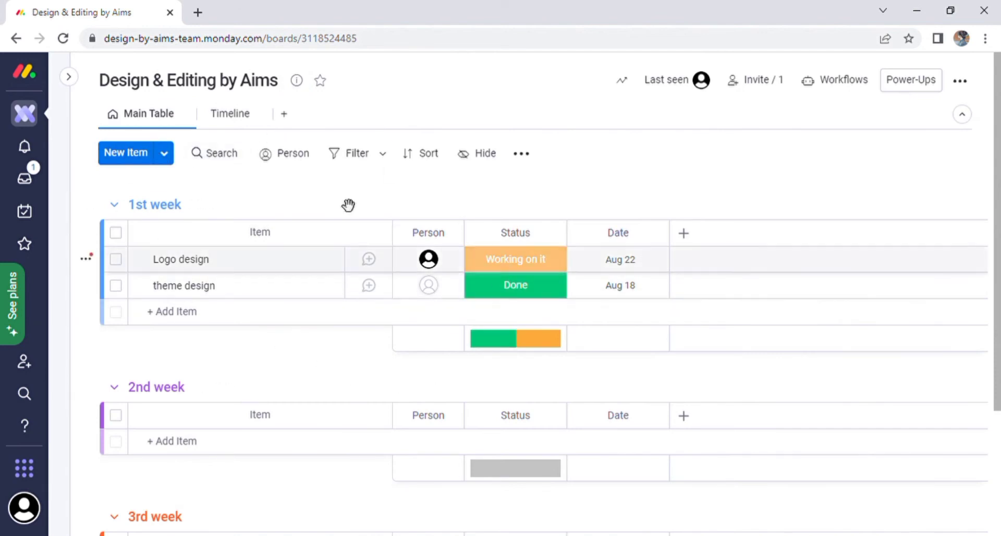
{"action": "left_click", "coordinate": [444, 161]}
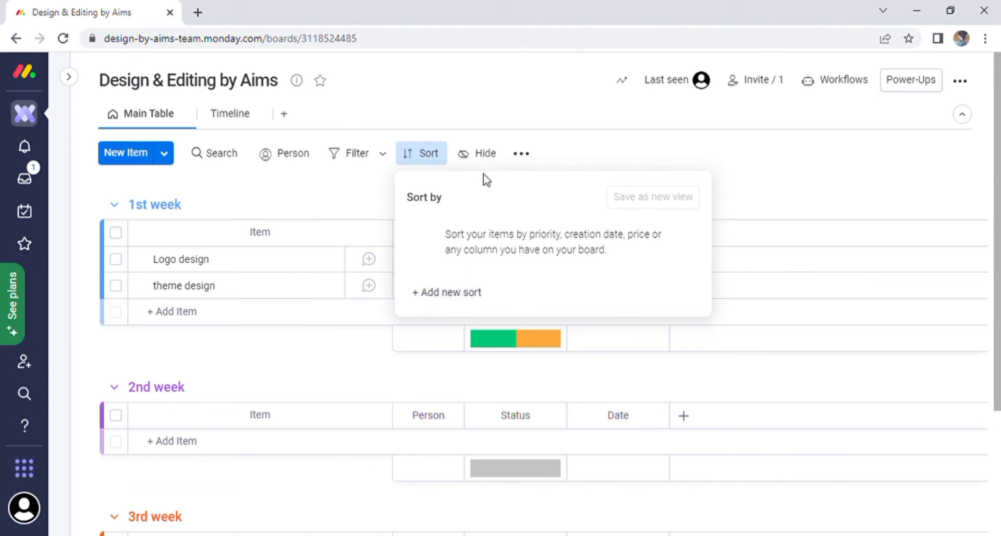
{"action": "left_click", "coordinate": [336, 195]}
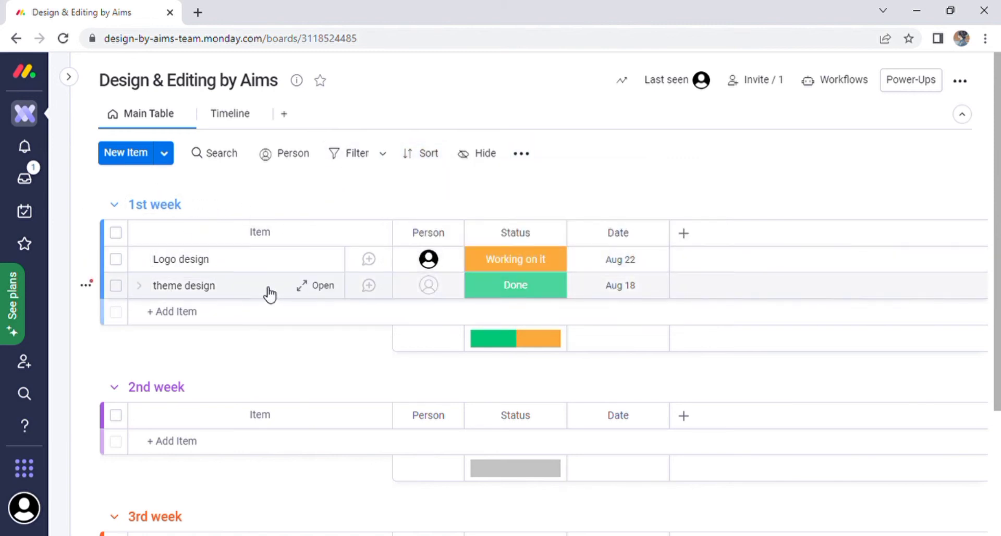
Step: Add an item named voiceover to the 1st week group
{"action": "left_click", "coordinate": [216, 317]}
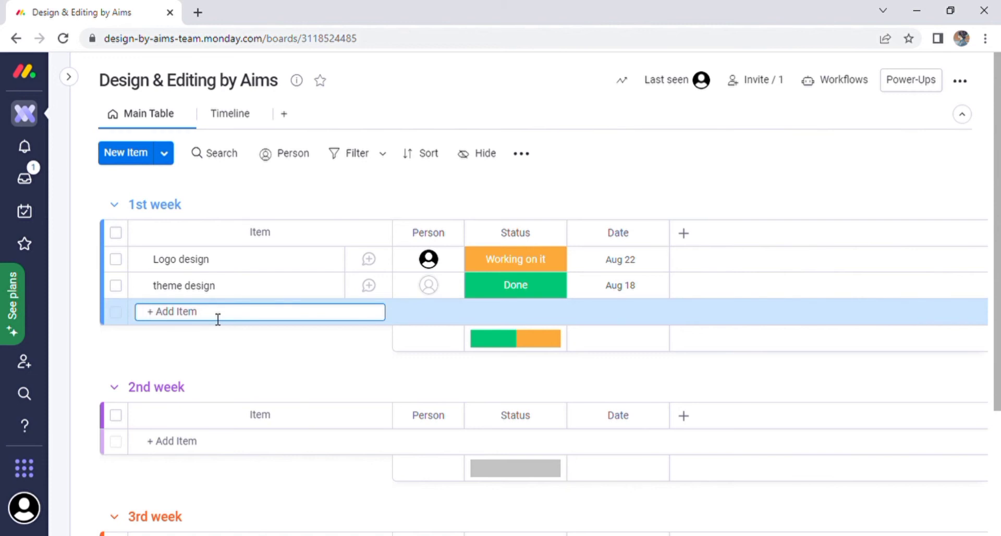
{"action": "type", "text": "v"}
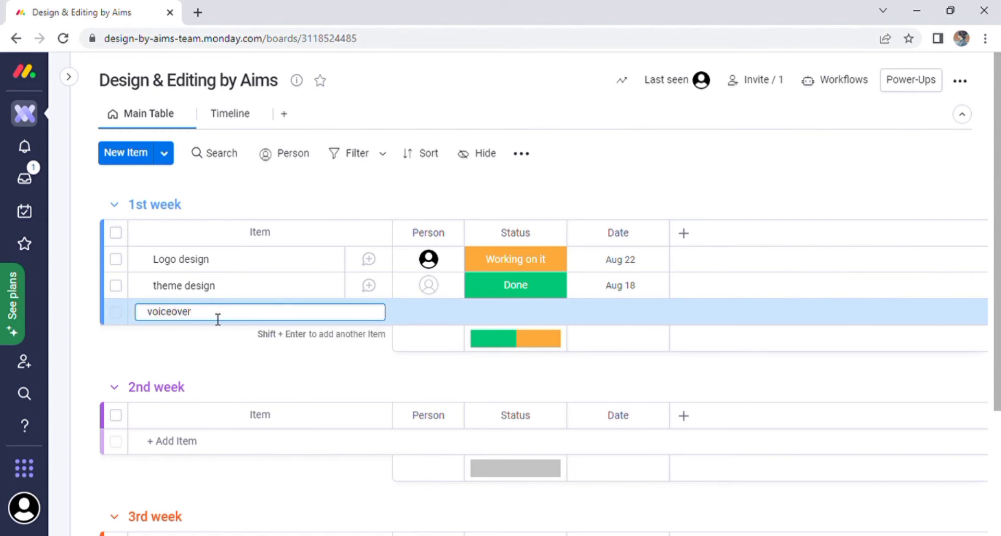
{"action": "type", "text": "oiceover"}
{"action": "key", "text": "shift+Return"}
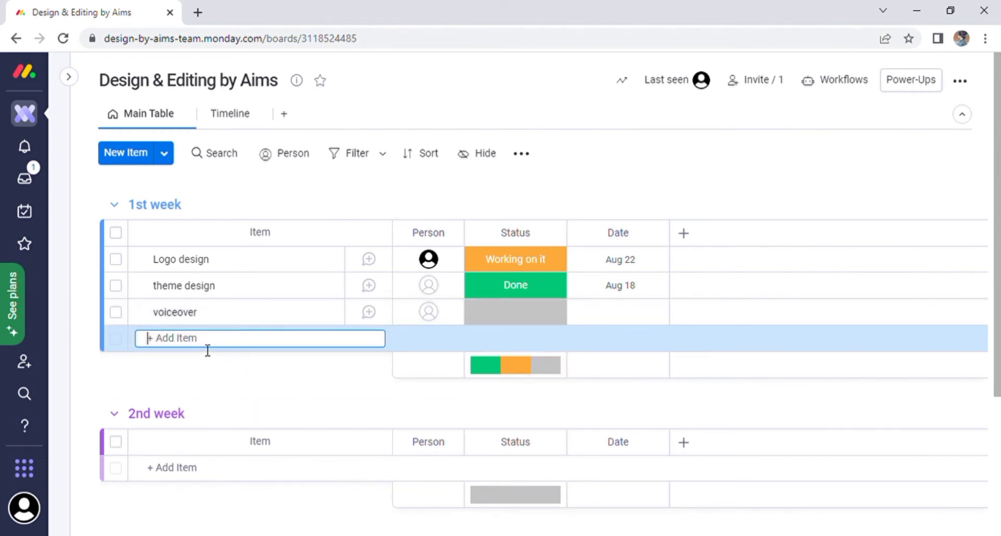
Step: Look at the Logo design item's updates pane, then close it
{"action": "left_click", "coordinate": [307, 263]}
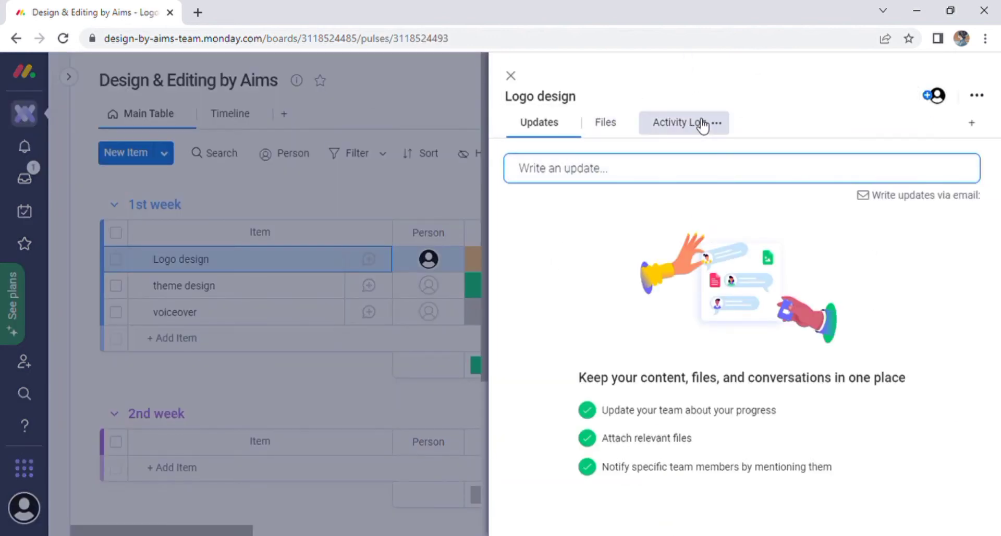
{"action": "left_click", "coordinate": [512, 76]}
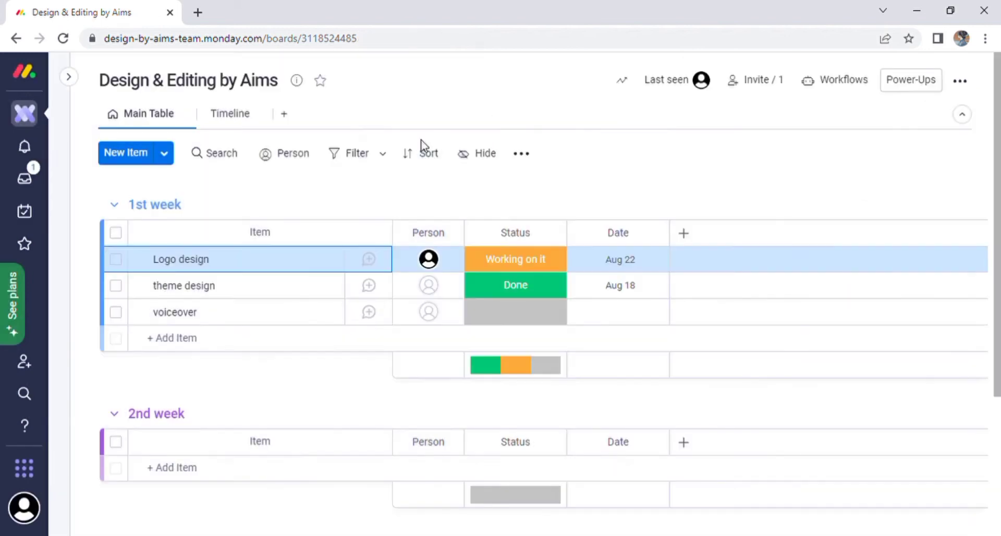
{"action": "left_click", "coordinate": [257, 268]}
{"action": "left_click", "coordinate": [257, 268]}
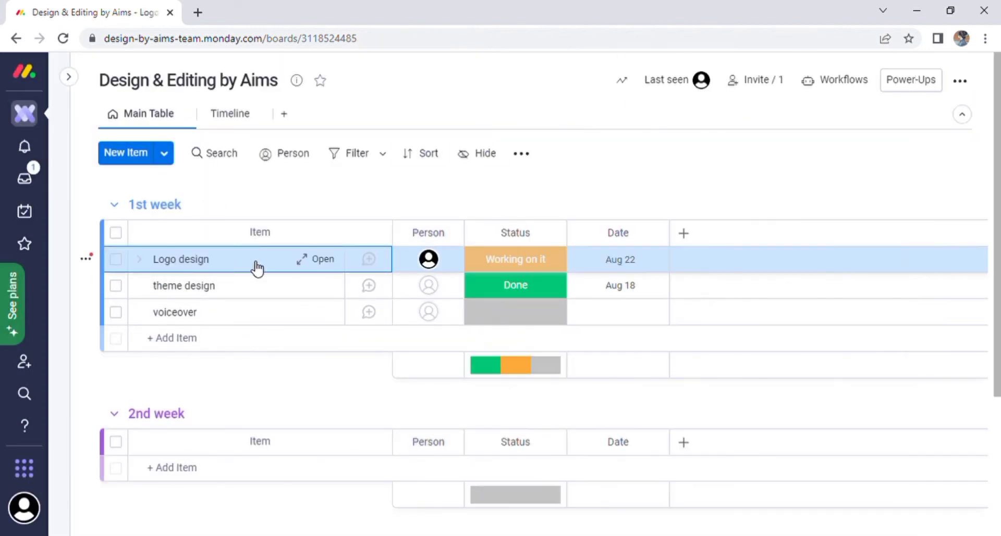
Step: Set the Logo design item's status to Done
{"action": "left_click", "coordinate": [498, 260]}
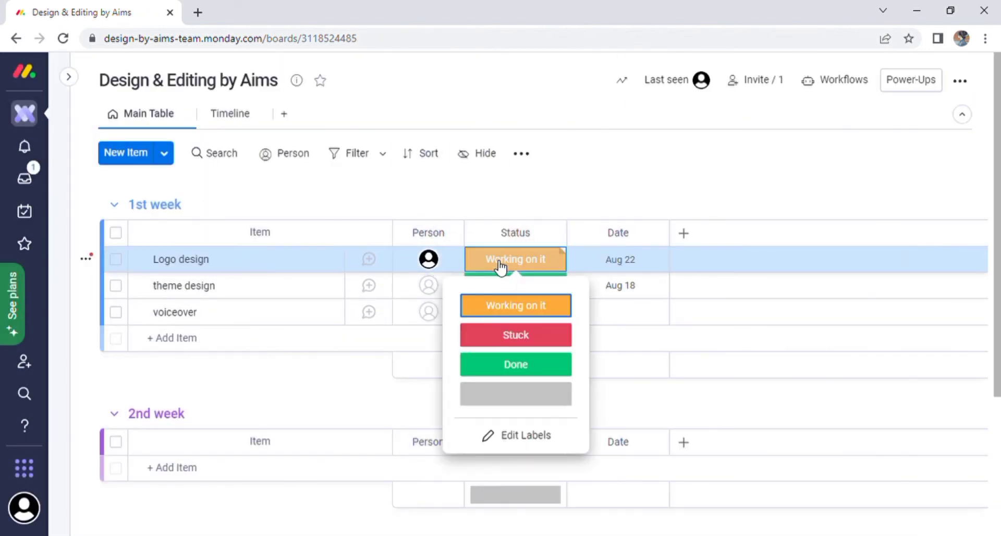
{"action": "left_click", "coordinate": [543, 368]}
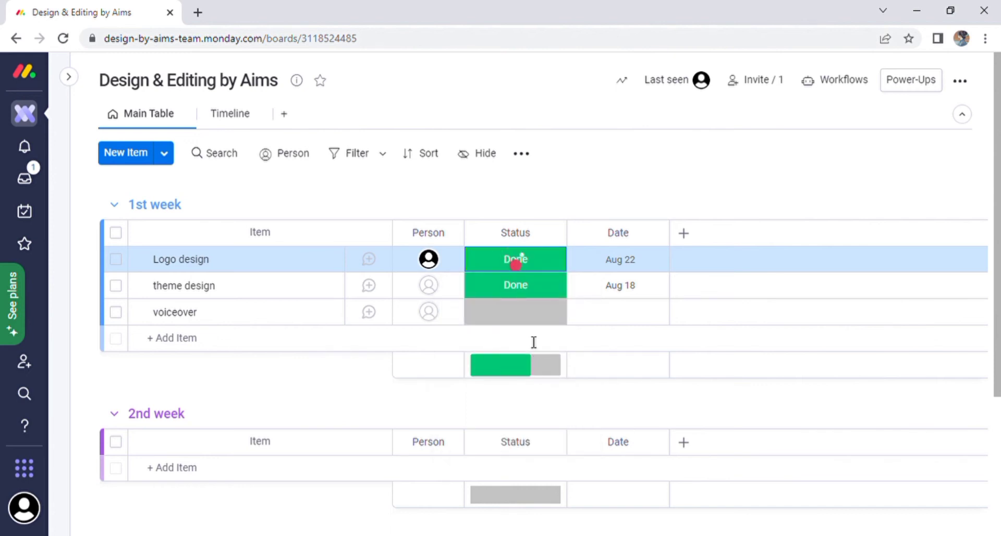
Step: Set the theme design item's status to Working on it and the voiceover item's status to Stuck
{"action": "left_click", "coordinate": [510, 288]}
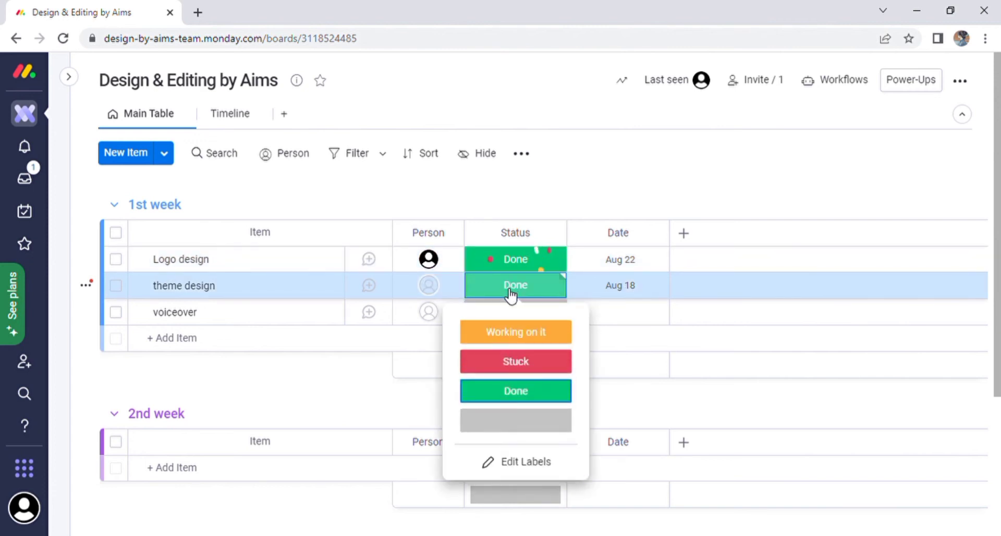
{"action": "left_click", "coordinate": [519, 337]}
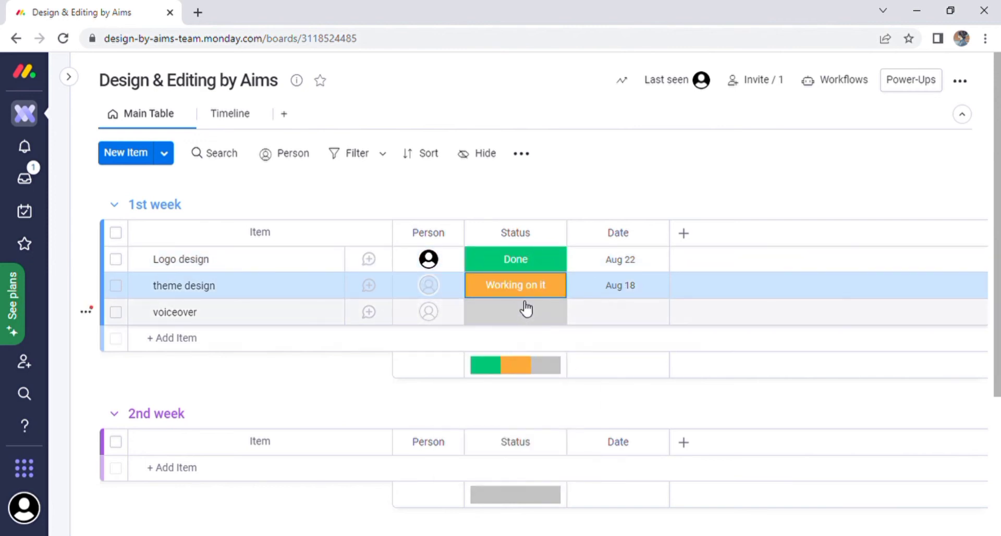
{"action": "left_click", "coordinate": [528, 315]}
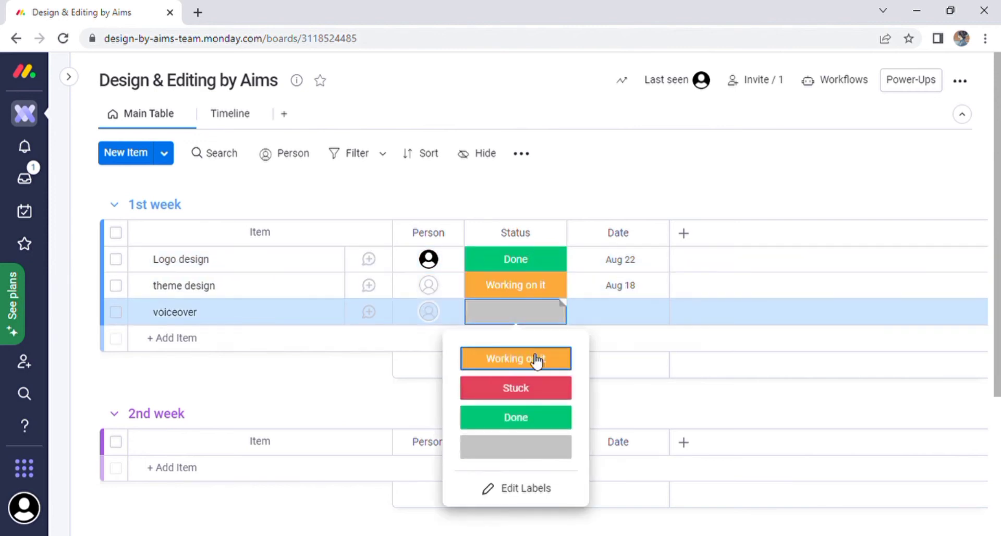
{"action": "left_click", "coordinate": [537, 399]}
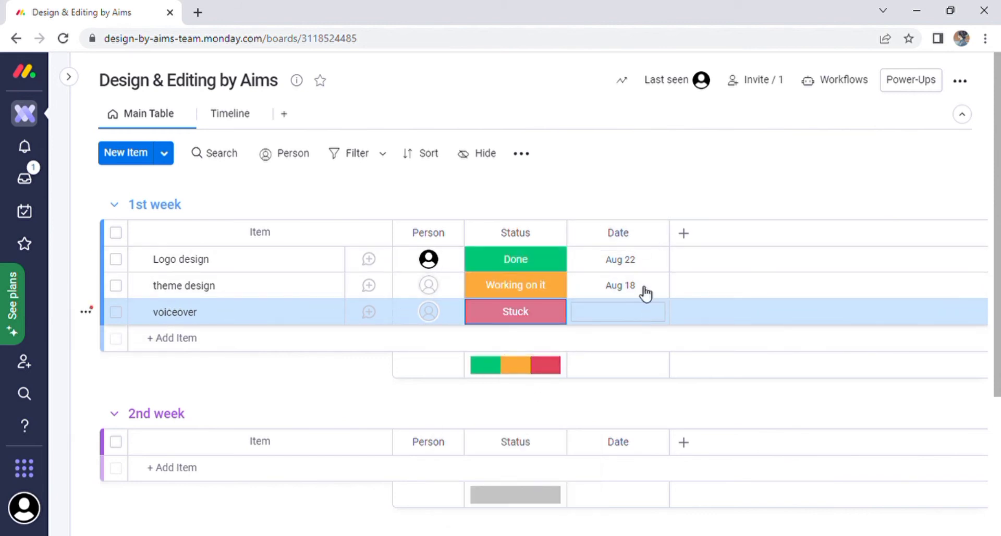
Step: Set the Logo design item's date to Aug 11 and the voiceover item's date to Aug 3
{"action": "left_click", "coordinate": [642, 260]}
{"action": "left_click", "coordinate": [626, 256]}
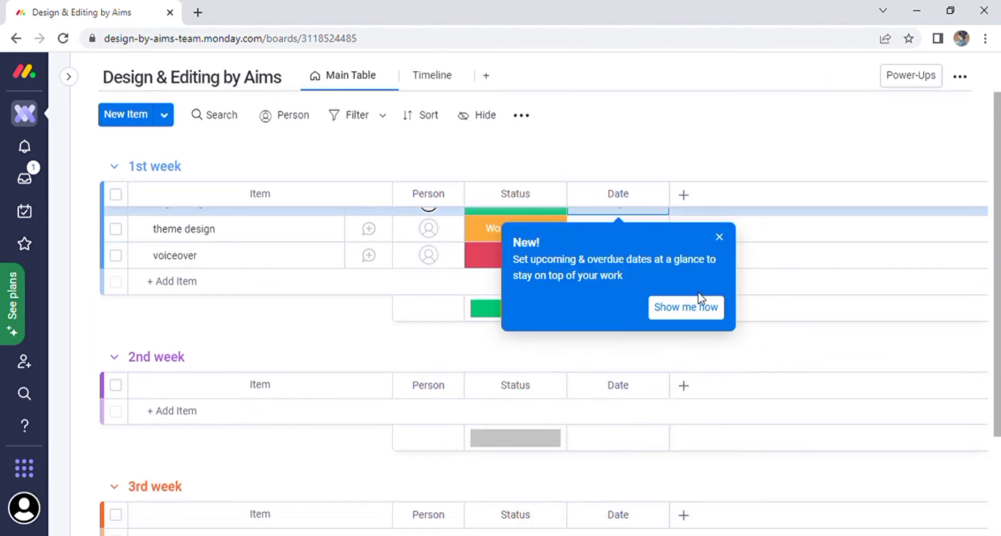
{"action": "left_click", "coordinate": [619, 261]}
{"action": "left_click", "coordinate": [648, 373]}
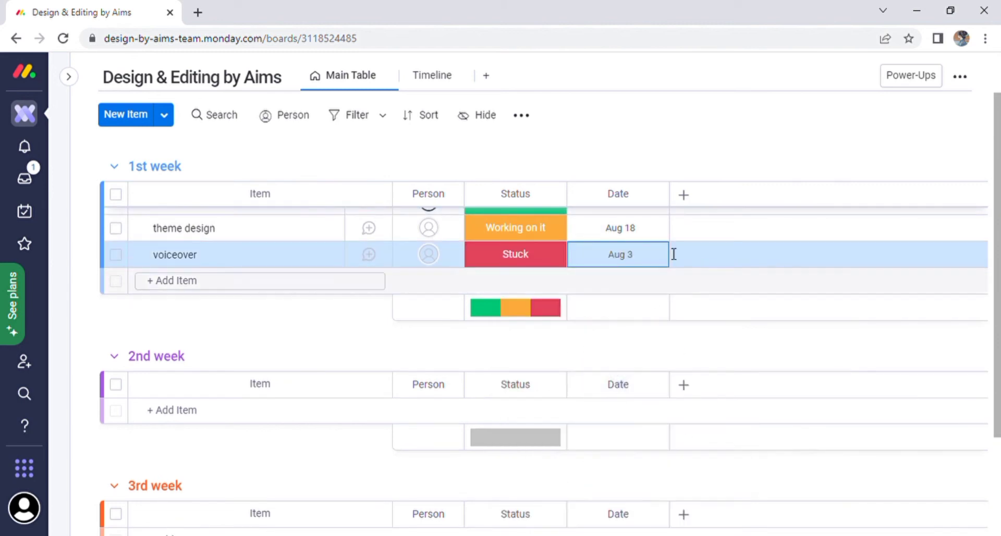
Step: Look at the column types available for the board without adding a column
{"action": "left_click", "coordinate": [685, 195]}
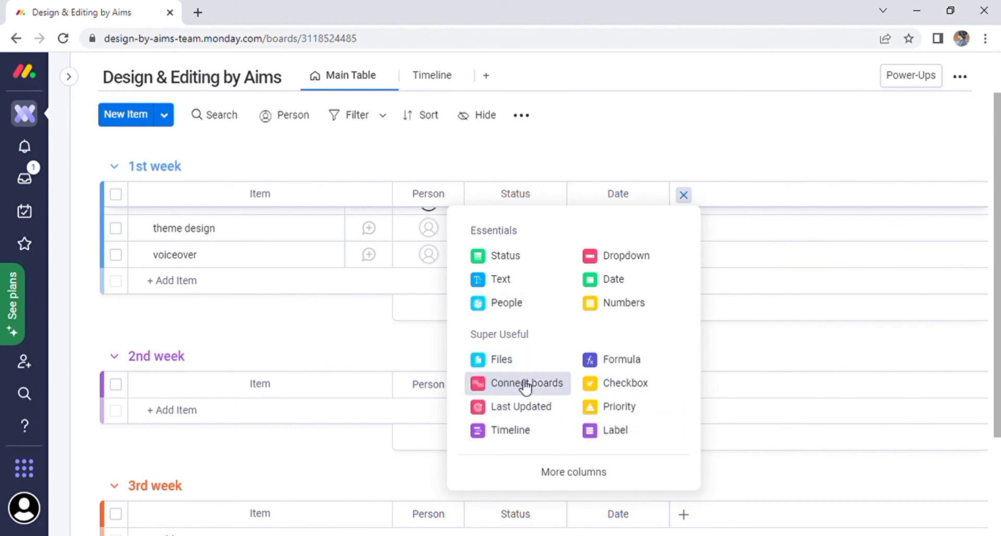
{"action": "left_click", "coordinate": [684, 195]}
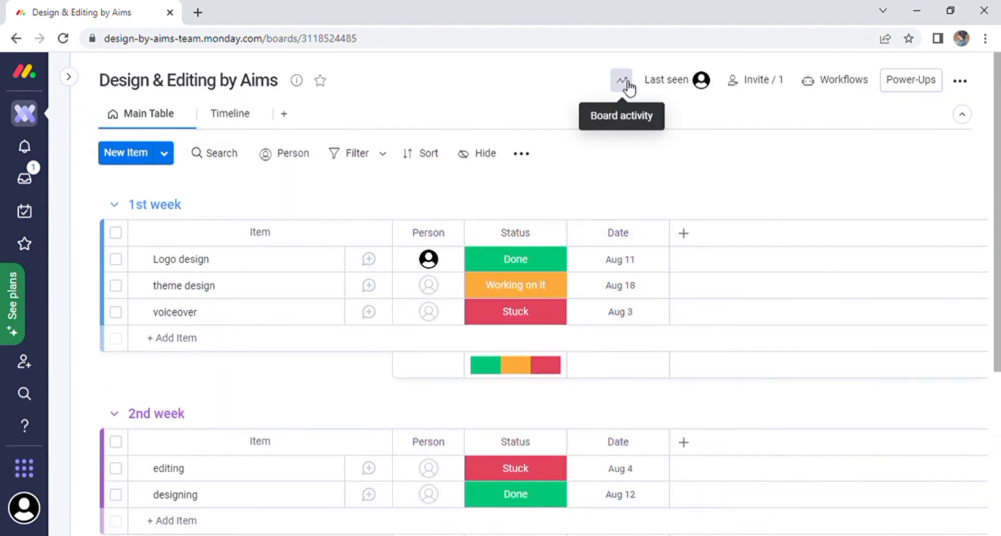
Step: Look through the board log's Activity, Last Viewed and Updates sections, then close the log
{"action": "left_click", "coordinate": [673, 89]}
{"action": "left_click", "coordinate": [532, 129]}
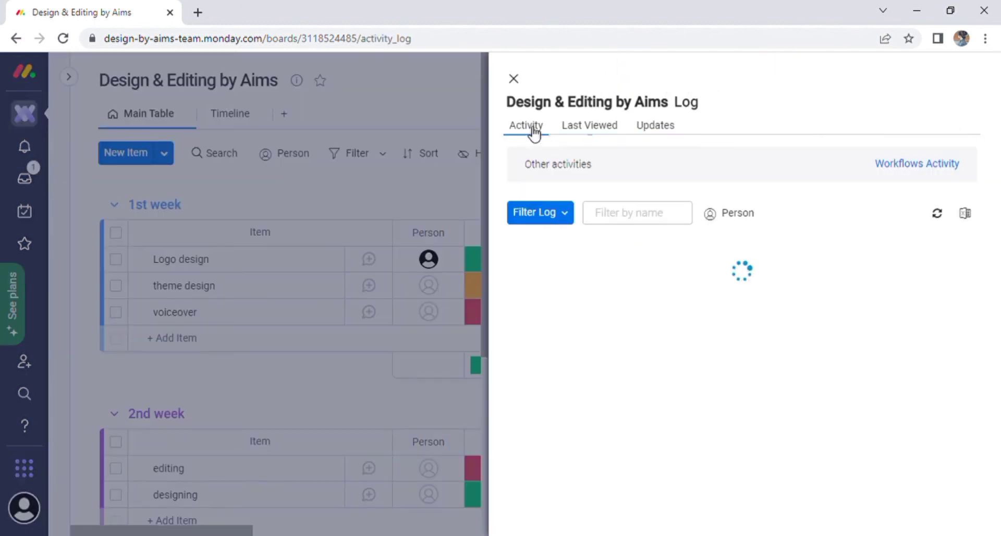
{"action": "left_click", "coordinate": [606, 130]}
{"action": "left_click", "coordinate": [657, 128]}
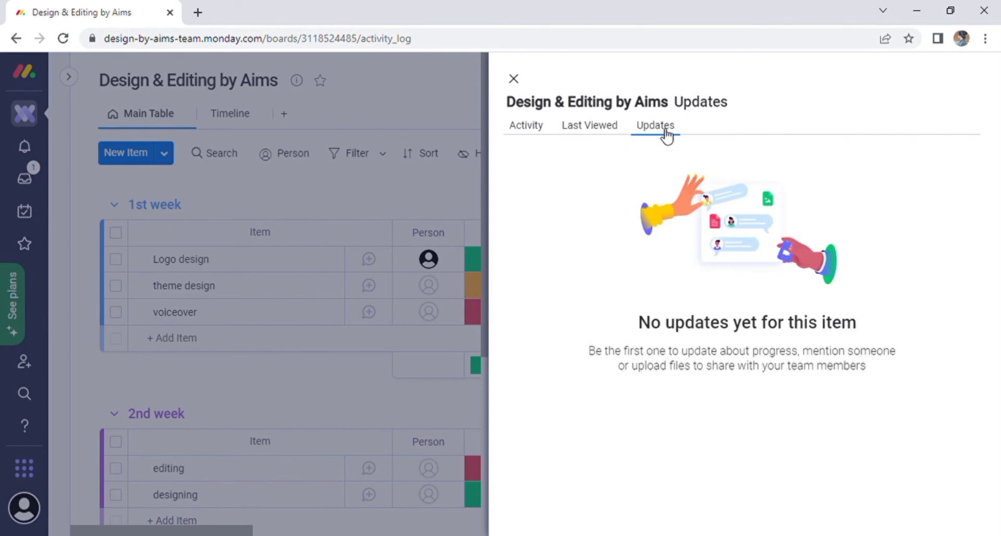
{"action": "left_click", "coordinate": [513, 78]}
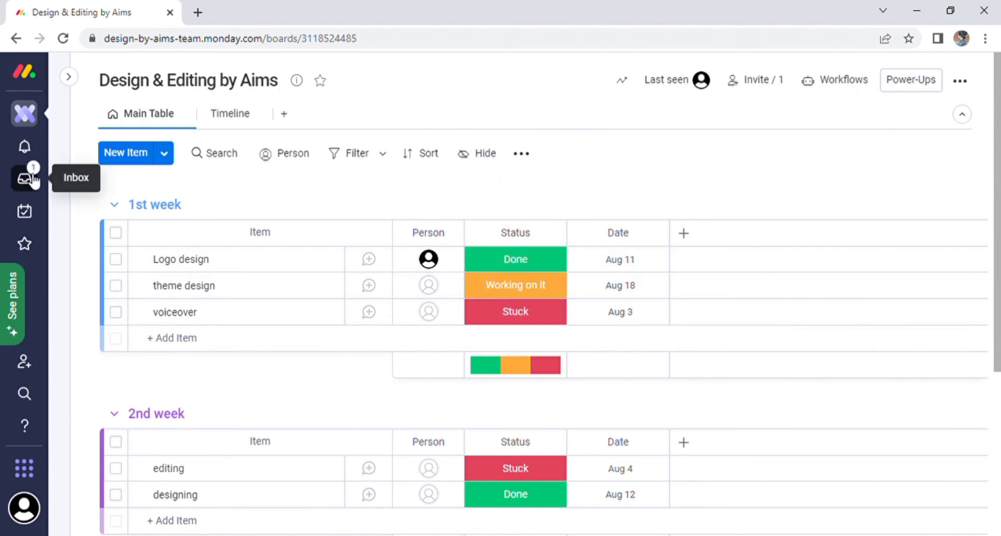
Step: Look at the home page, then return to the Design & Editing by Aims board
{"action": "left_click", "coordinate": [36, 77]}
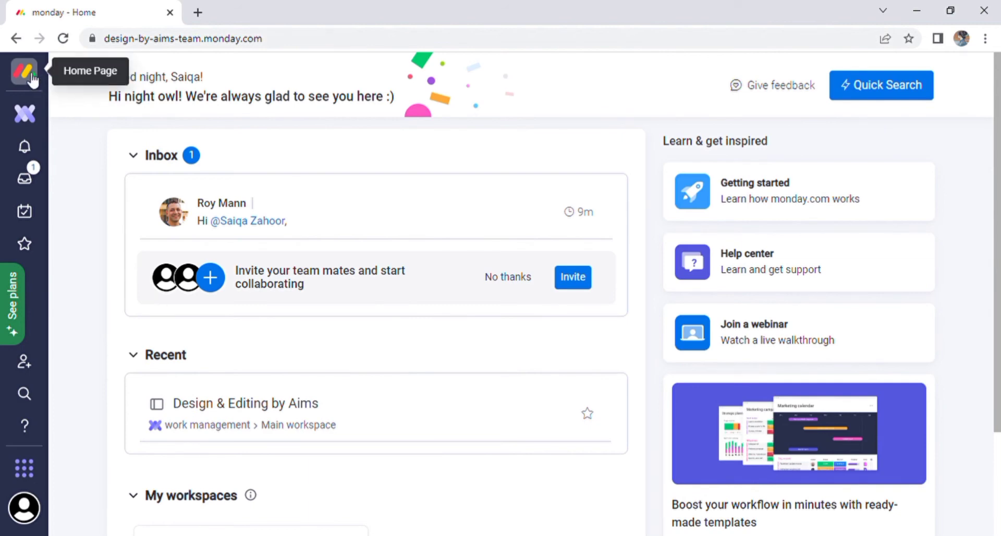
{"action": "left_click", "coordinate": [25, 113]}
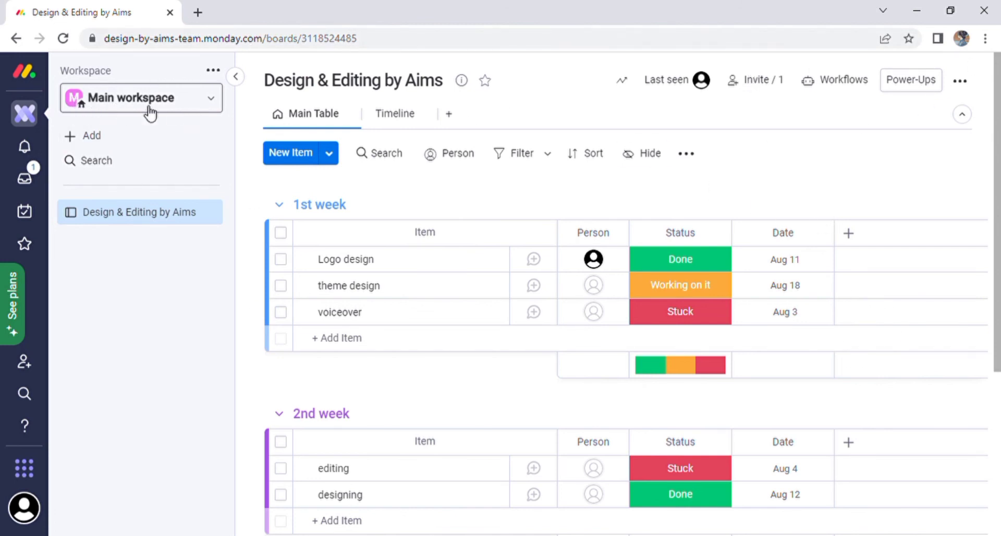
Step: Look at the workspace list and the options for adding content to Main workspace, including the import data sources
{"action": "left_click", "coordinate": [217, 102]}
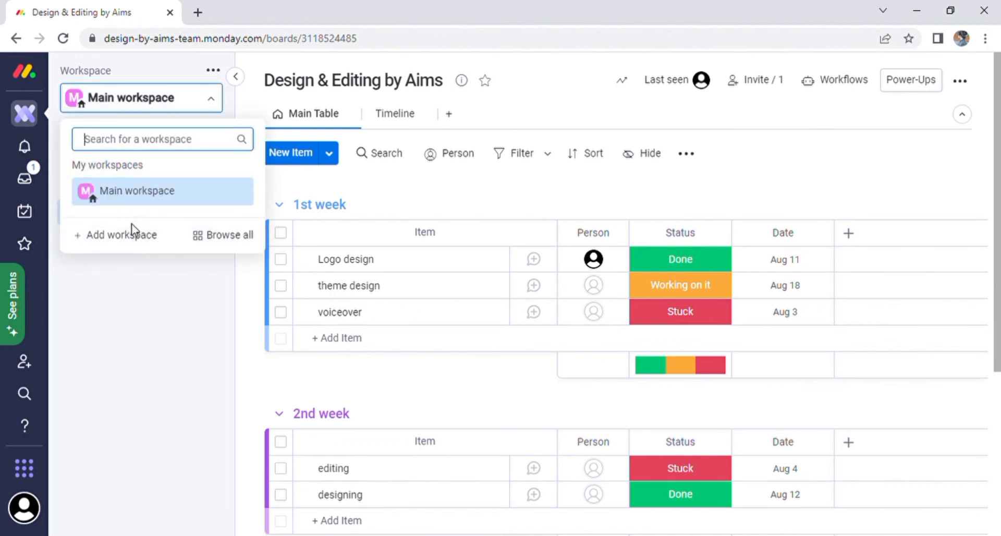
{"action": "left_click", "coordinate": [79, 107]}
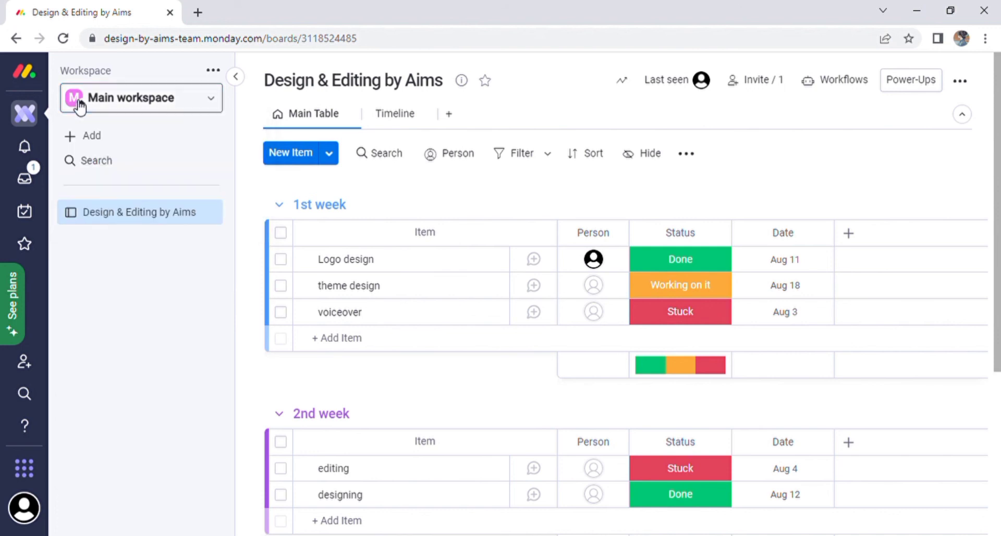
{"action": "left_click", "coordinate": [79, 107]}
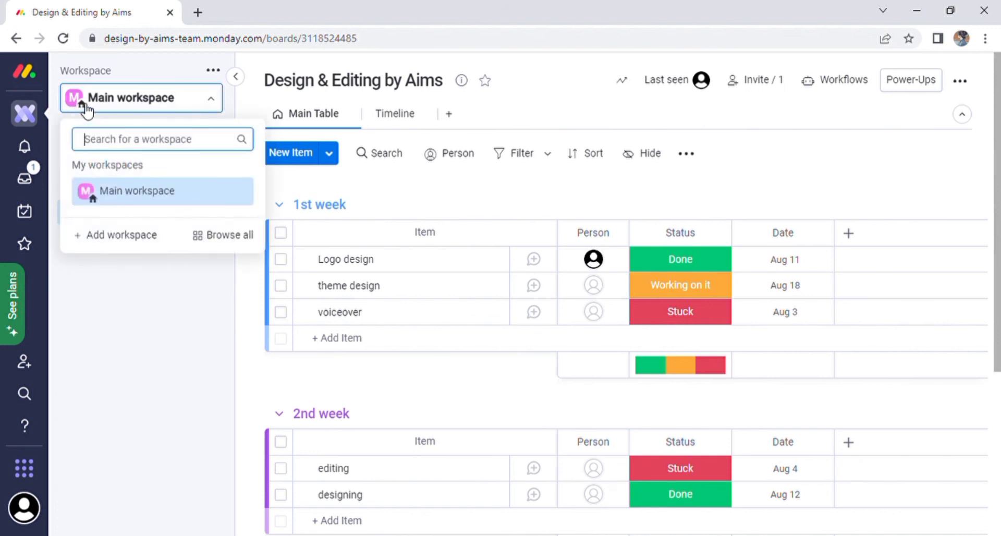
{"action": "left_click", "coordinate": [85, 109]}
{"action": "left_click", "coordinate": [94, 141]}
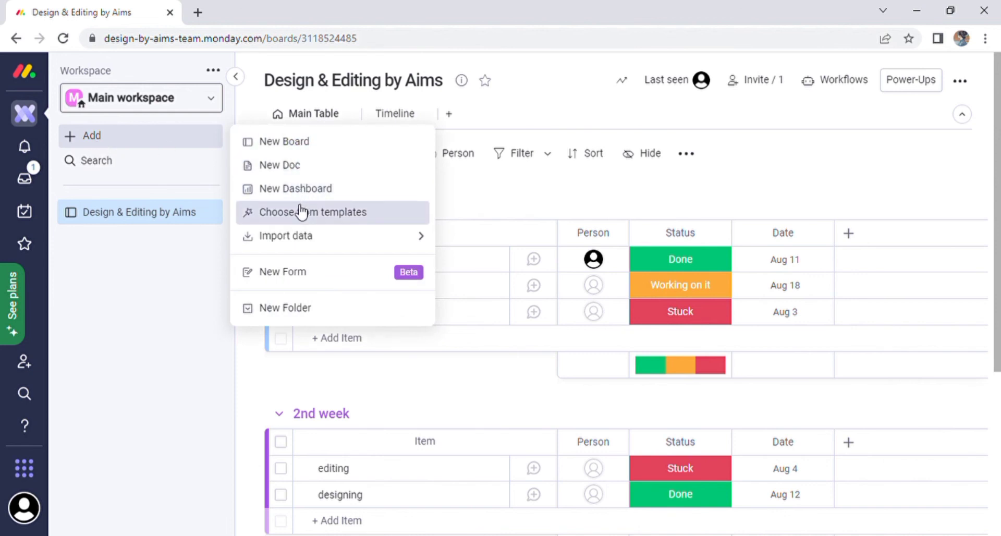
{"action": "mouse_move", "coordinate": [295, 243]}
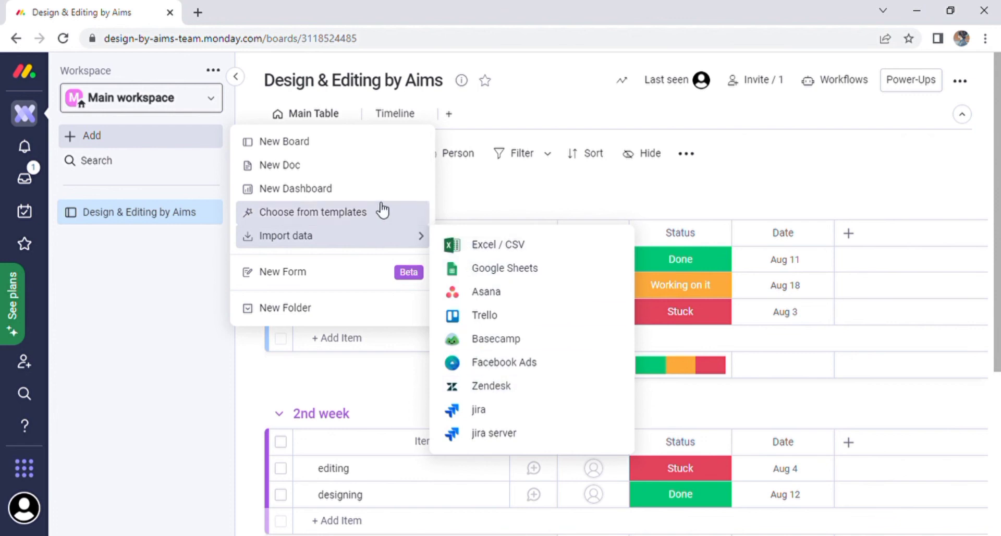
Step: Look at the settings for creating a new workspace, then close them without creating one
{"action": "left_click", "coordinate": [119, 102]}
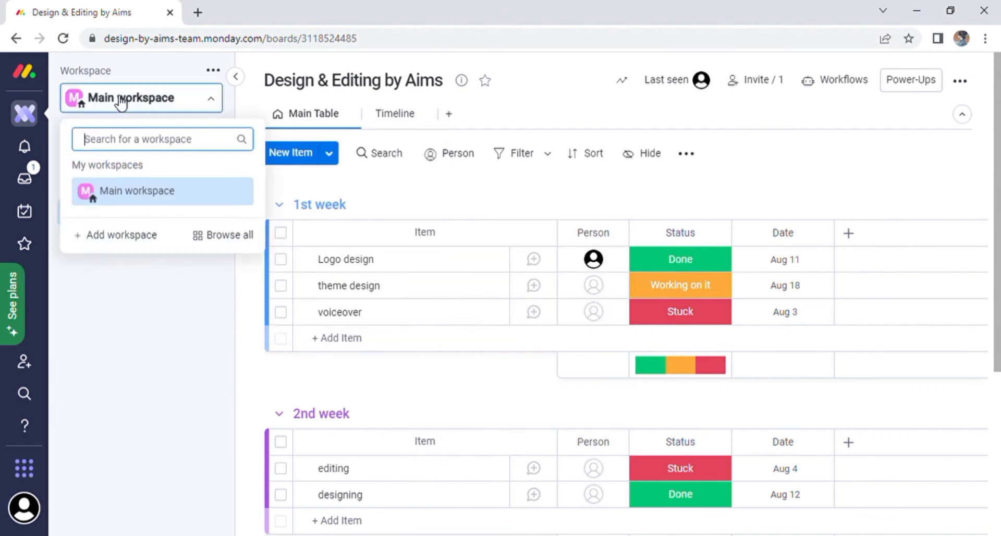
{"action": "left_click", "coordinate": [150, 235]}
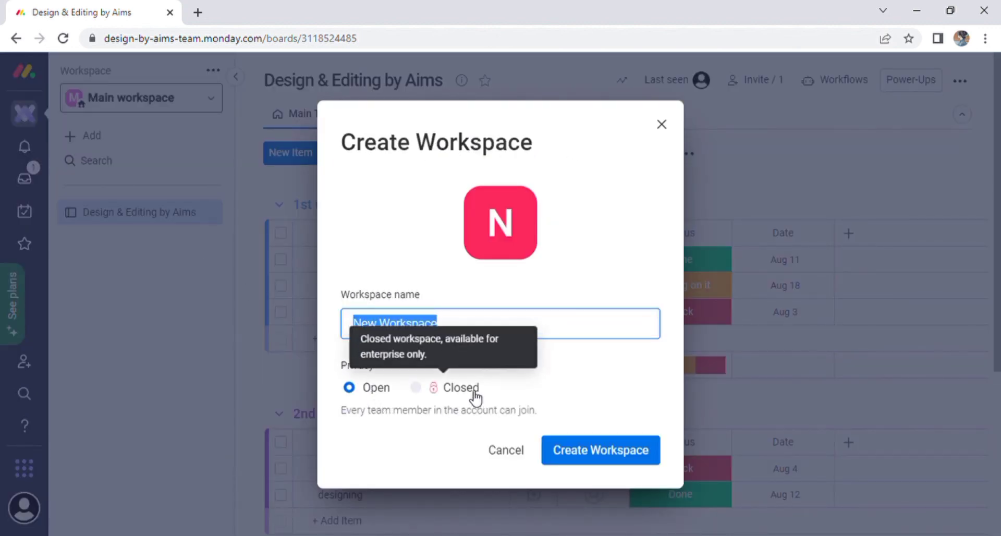
{"action": "left_click", "coordinate": [662, 128]}
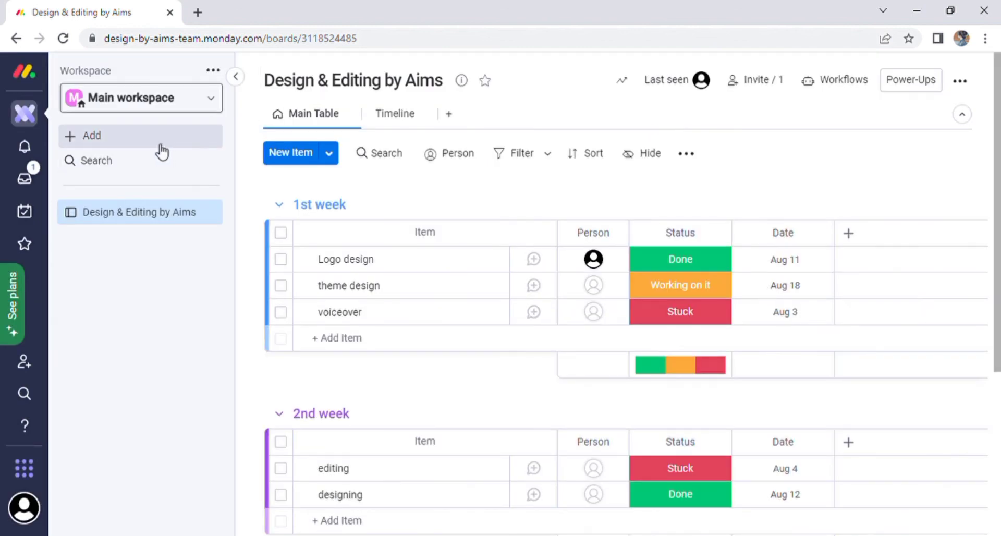
Step: Look at the My Work page and its customization options for people, boards and columns, then close the options
{"action": "left_click", "coordinate": [26, 225]}
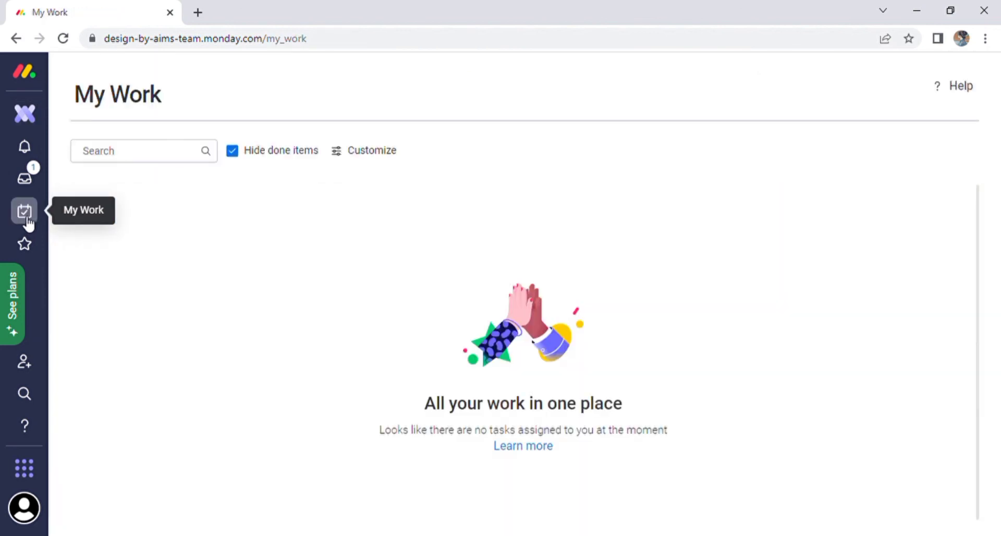
{"action": "left_click", "coordinate": [155, 153]}
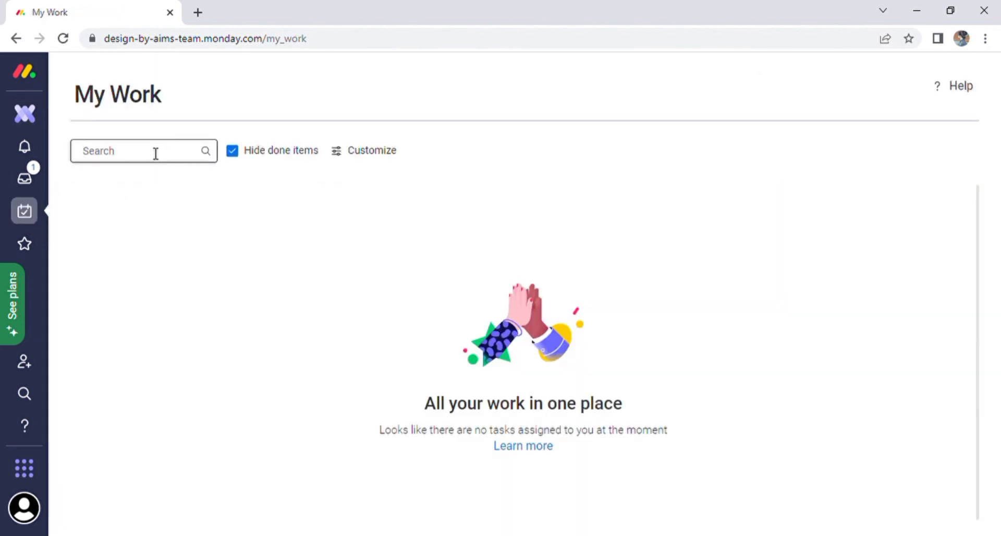
{"action": "left_click", "coordinate": [370, 165]}
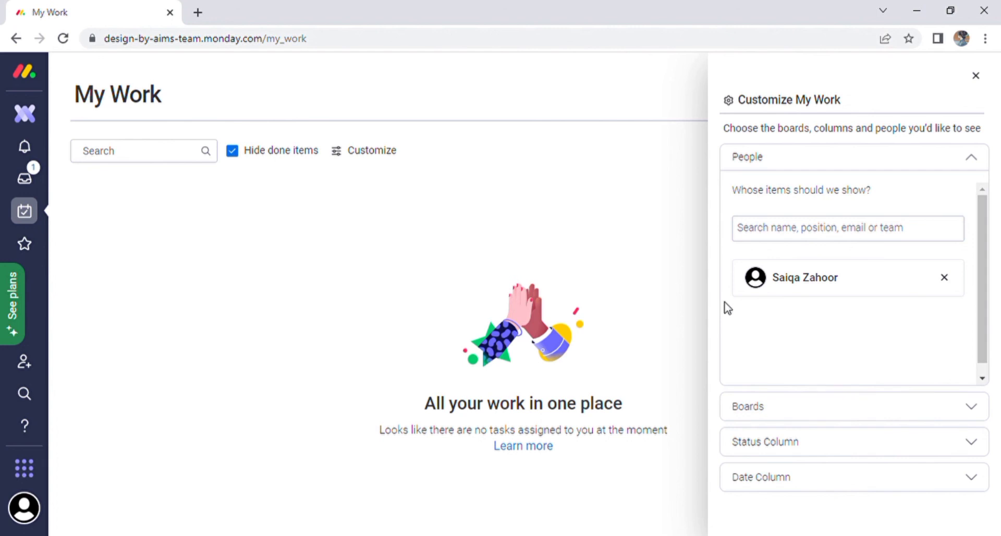
{"action": "left_click", "coordinate": [976, 76]}
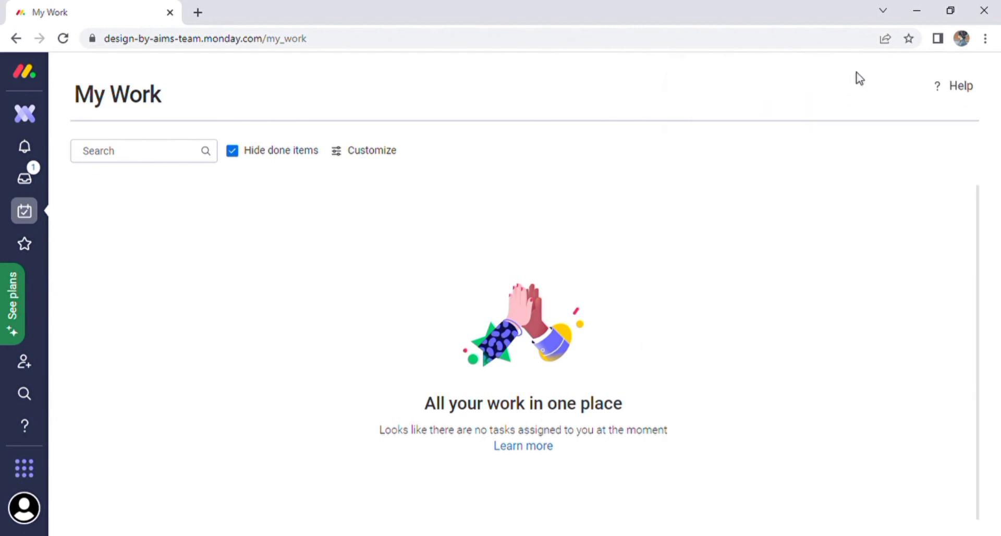
Step: Return to the Design & Editing by Aims board and look over its weekly groups
{"action": "left_click", "coordinate": [30, 115]}
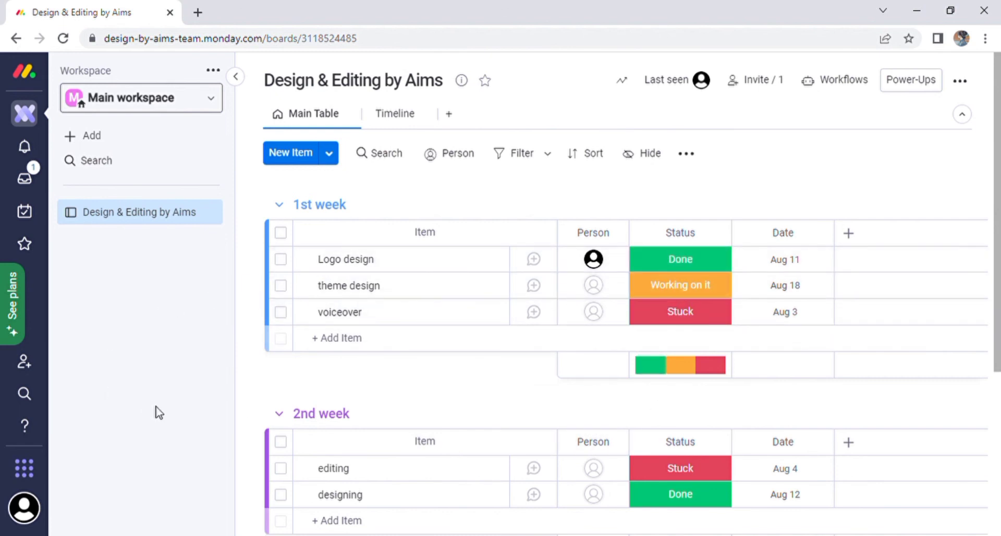
{"action": "scroll", "coordinate": [628, 361], "scroll_direction": "down", "scroll_amount": 5}
{"action": "scroll", "coordinate": [633, 367], "scroll_direction": "up", "scroll_amount": 5}
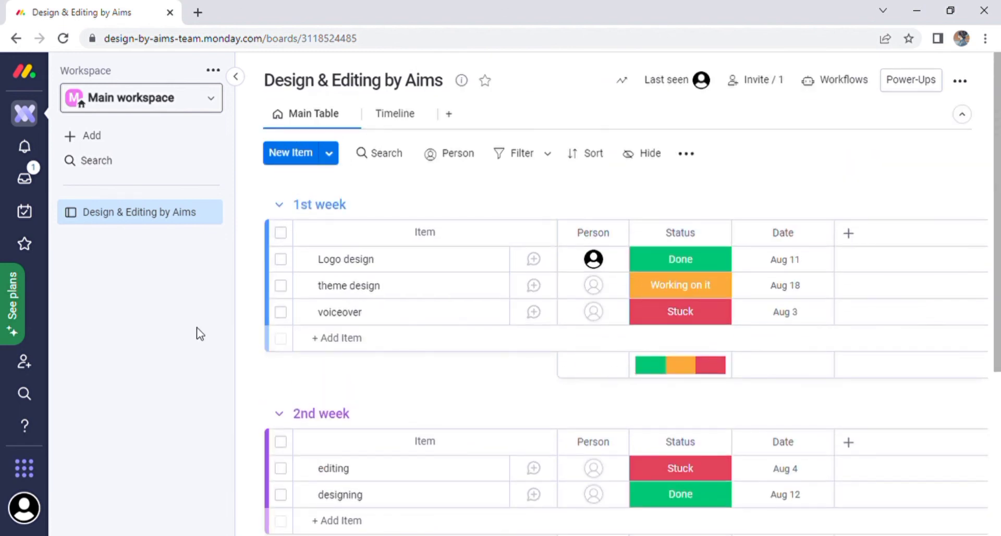